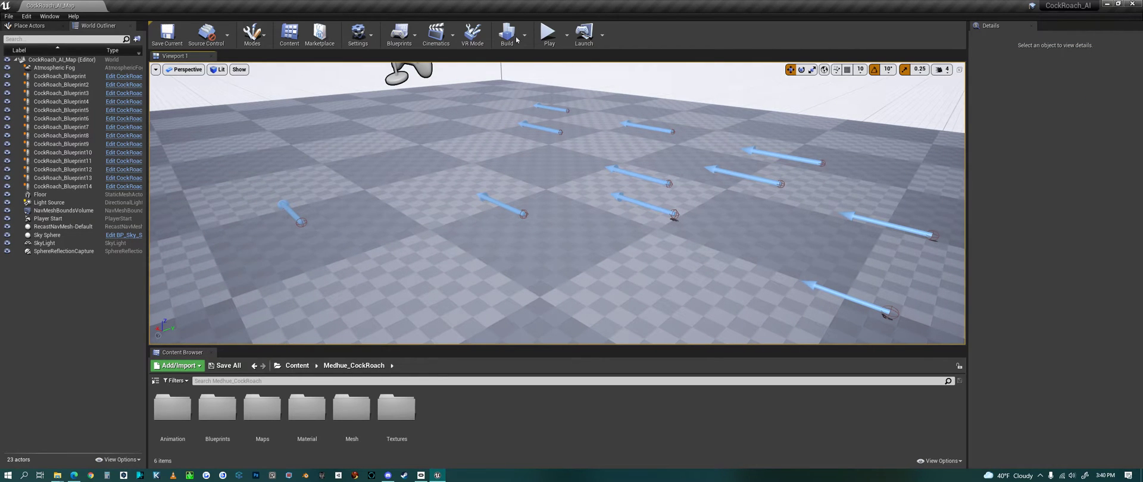
Run the open cockroach AI level in the viewport to watch the roaches move, and stop the simulation.
click(549, 37)
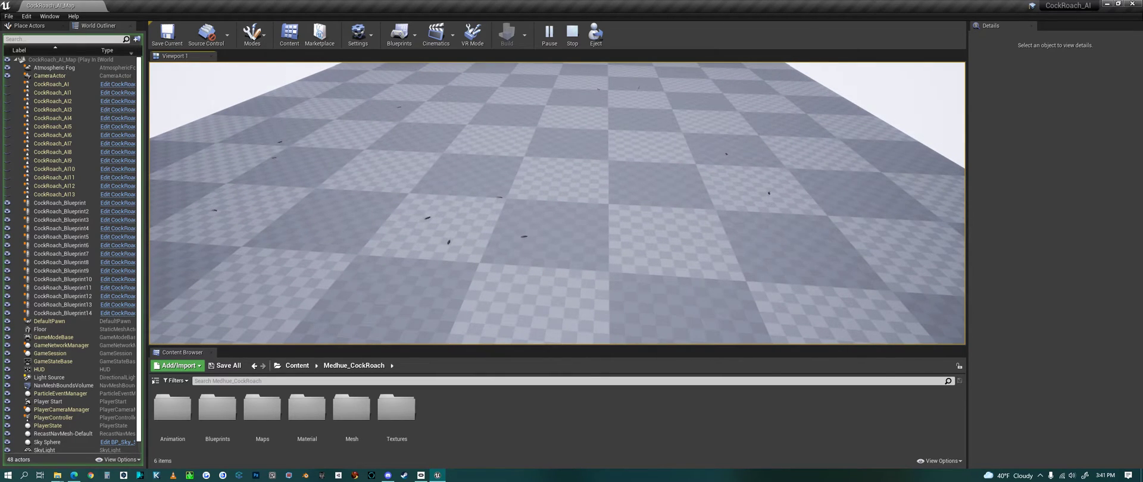
key(Escape)
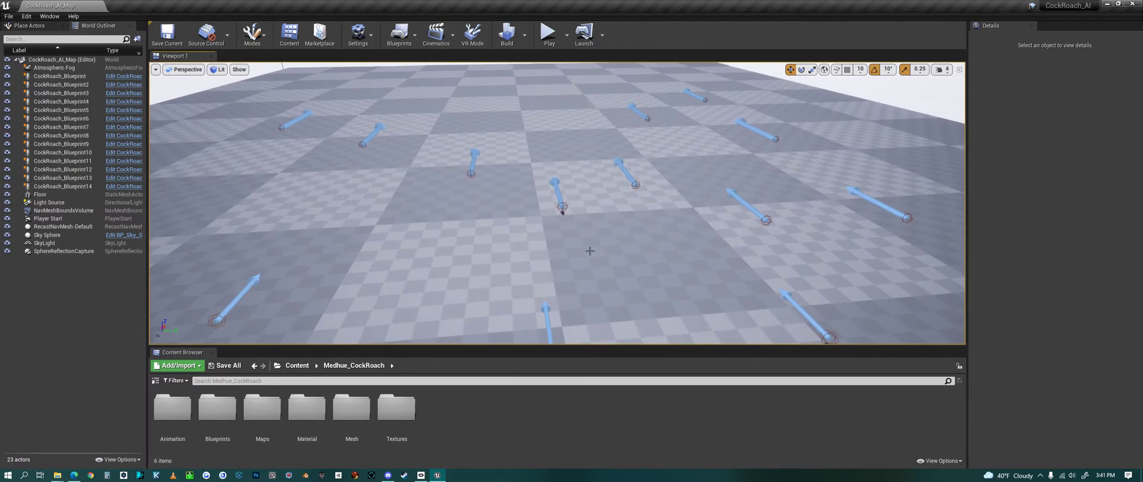
Load CockRoach_Anim_Map from the Maps folder and play it to view the row of animated cockroaches, stopping when finished.
double_click(262, 410)
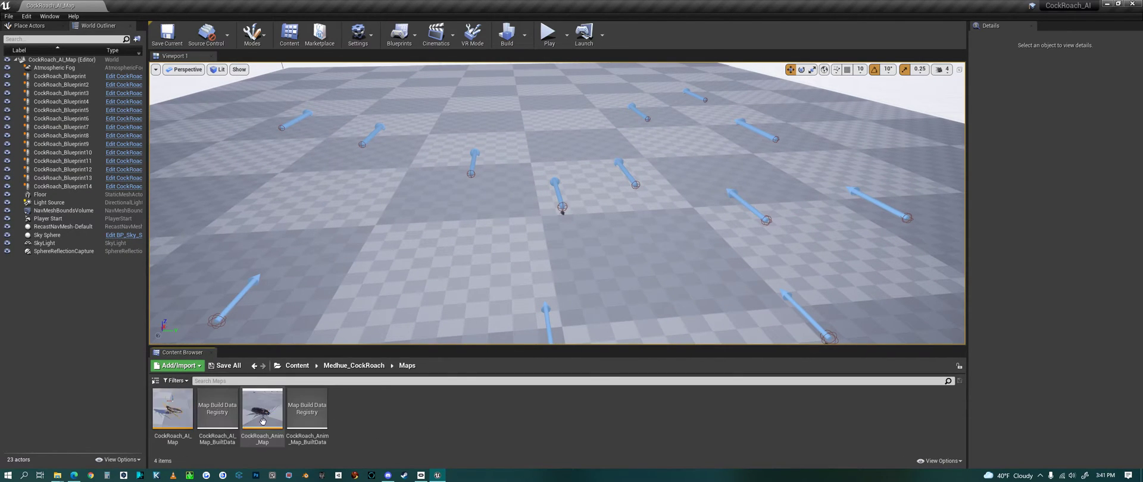
double_click(269, 421)
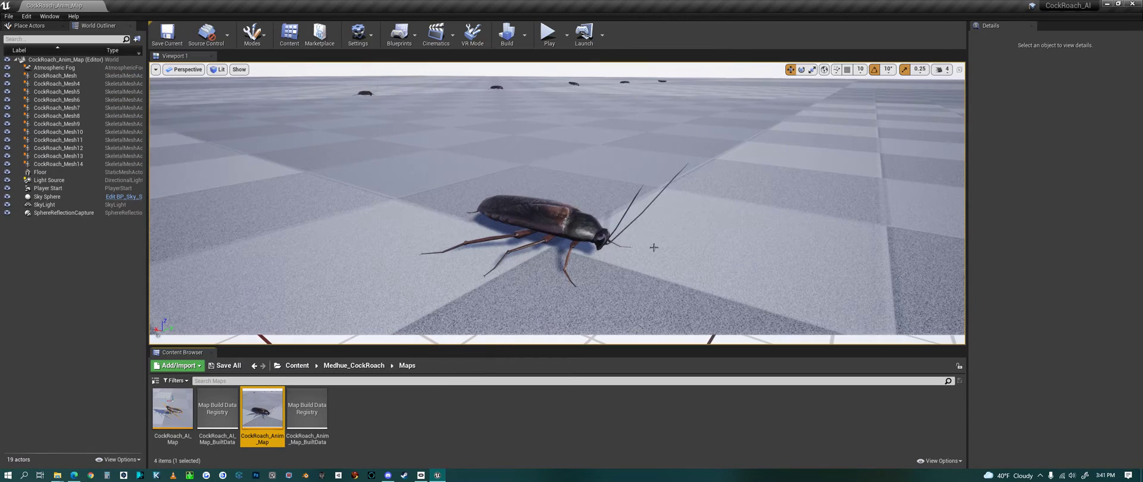
right_drag(644, 253, 691, 279)
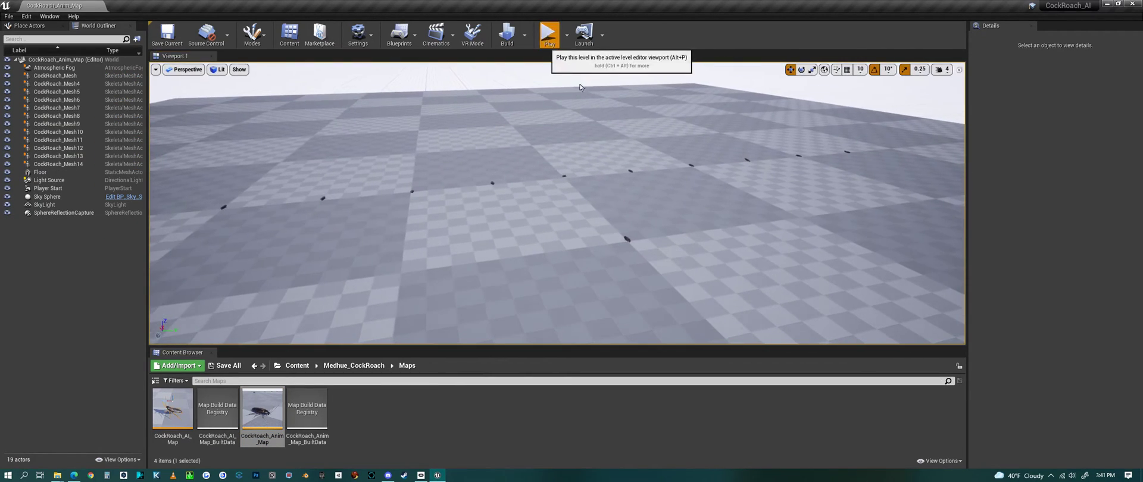
click(548, 35)
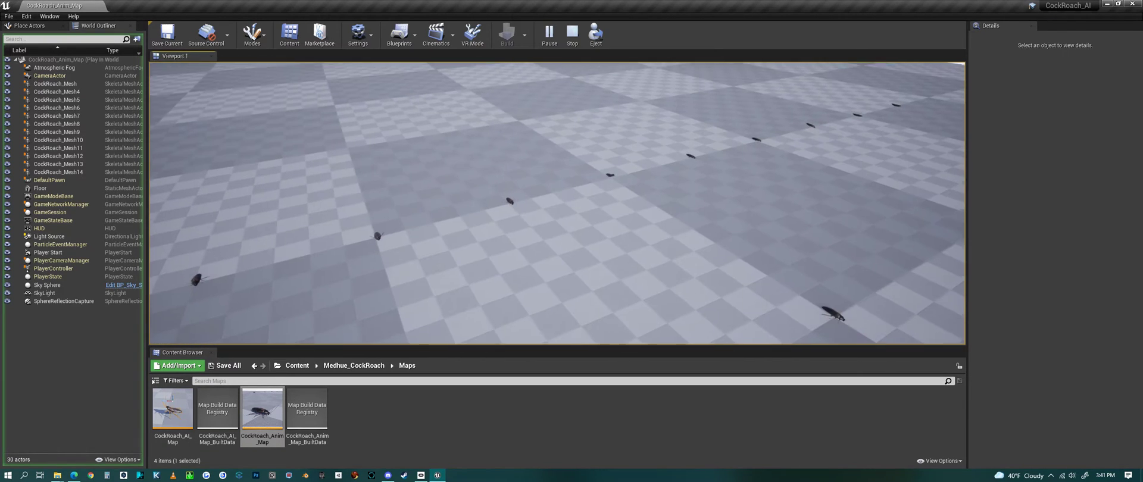
key(Escape)
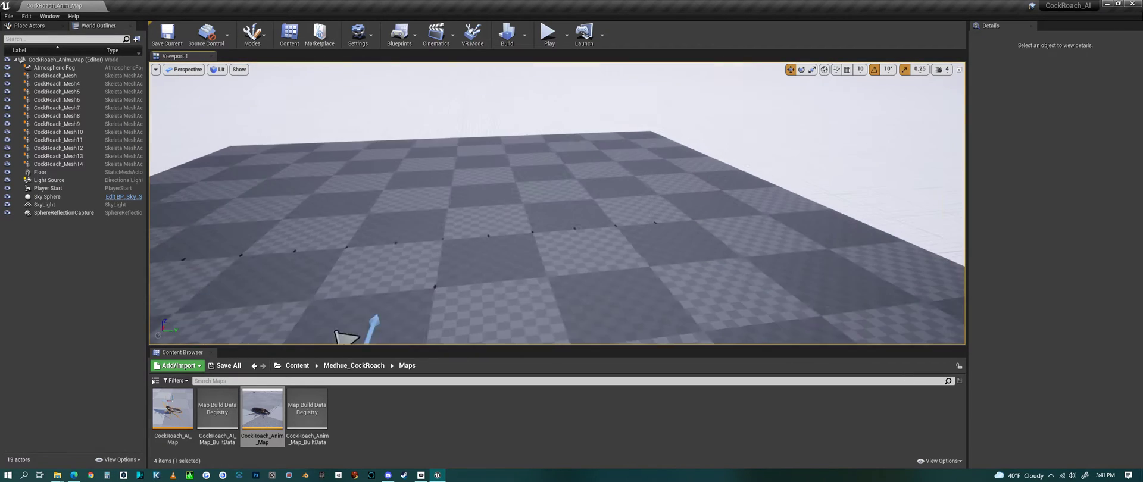
right_drag(556, 203, 538, 229)
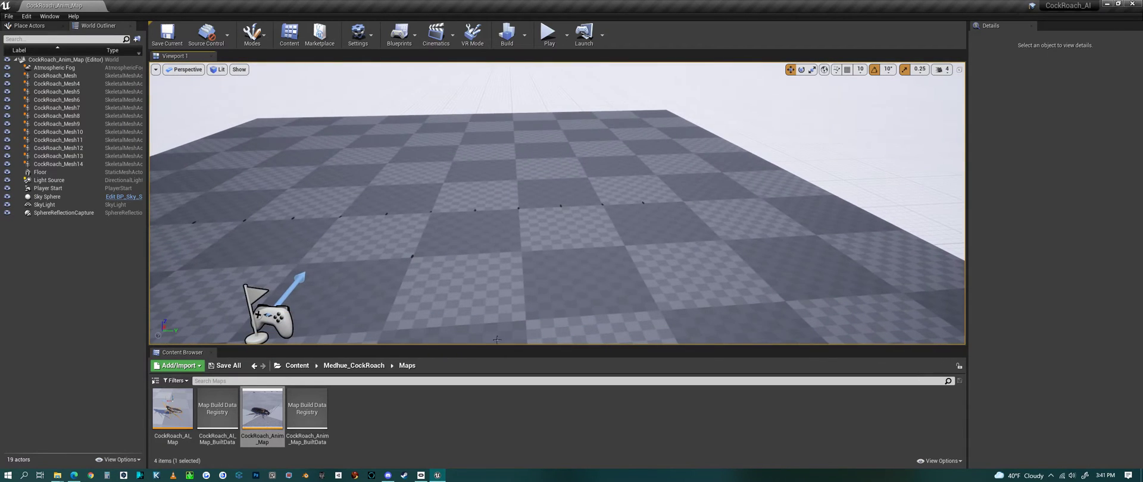
Look through the contents of the Blueprints and Material folders inside Medhue_CockRoach.
click(353, 365)
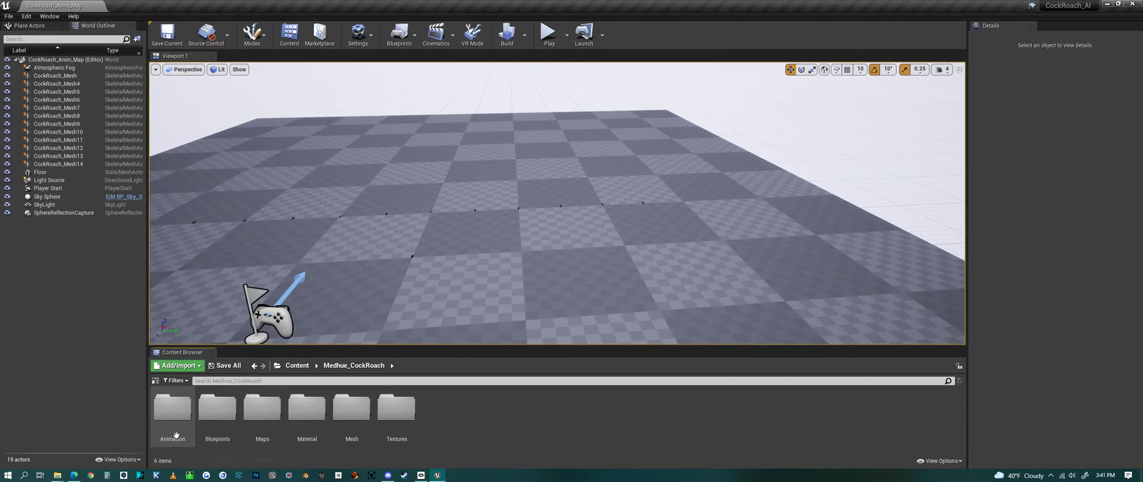
double_click(225, 422)
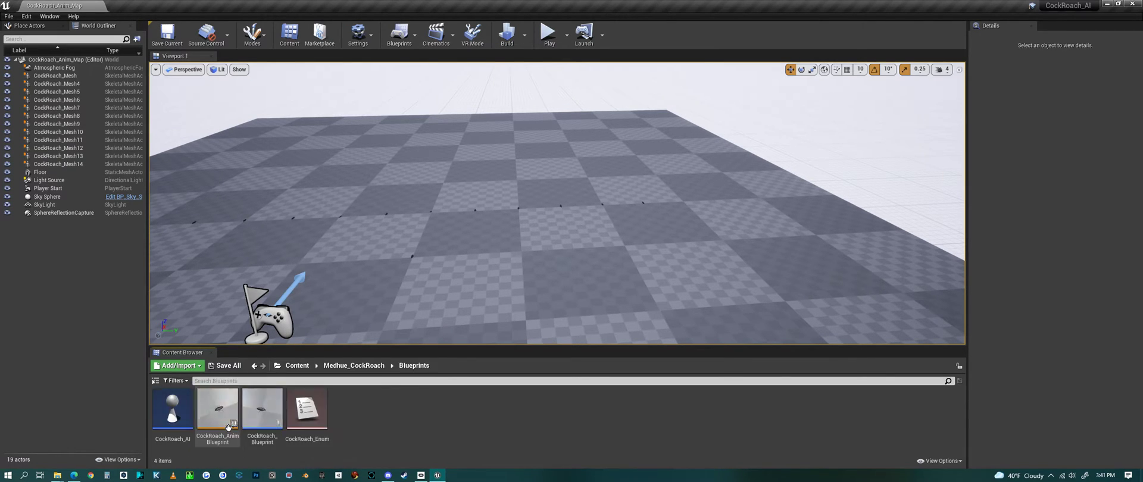
click(360, 366)
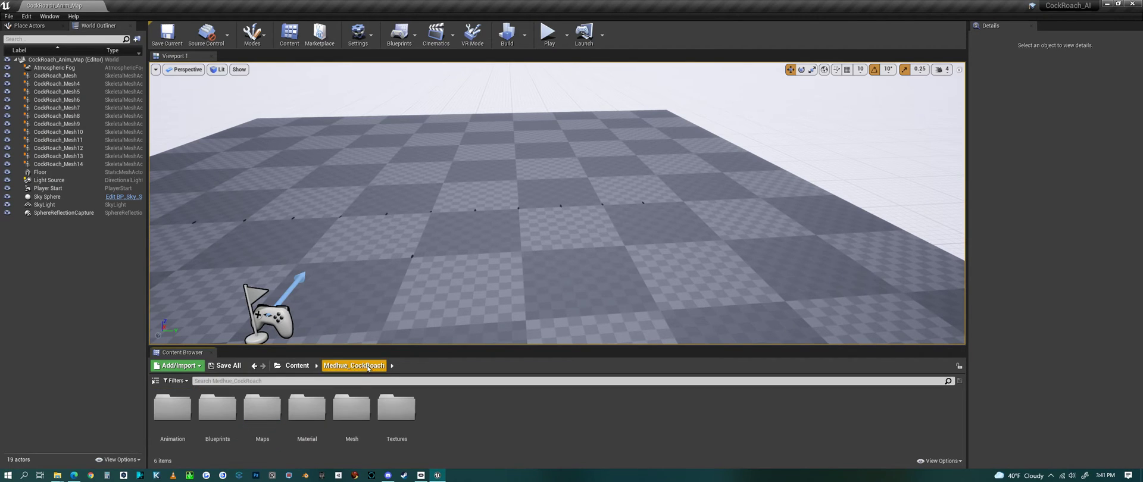
double_click(312, 427)
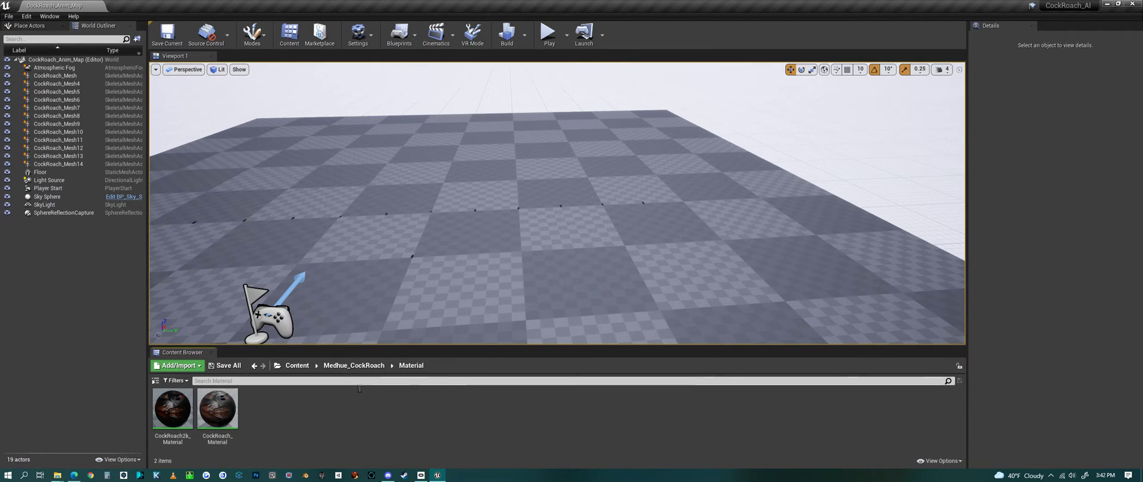
click(364, 367)
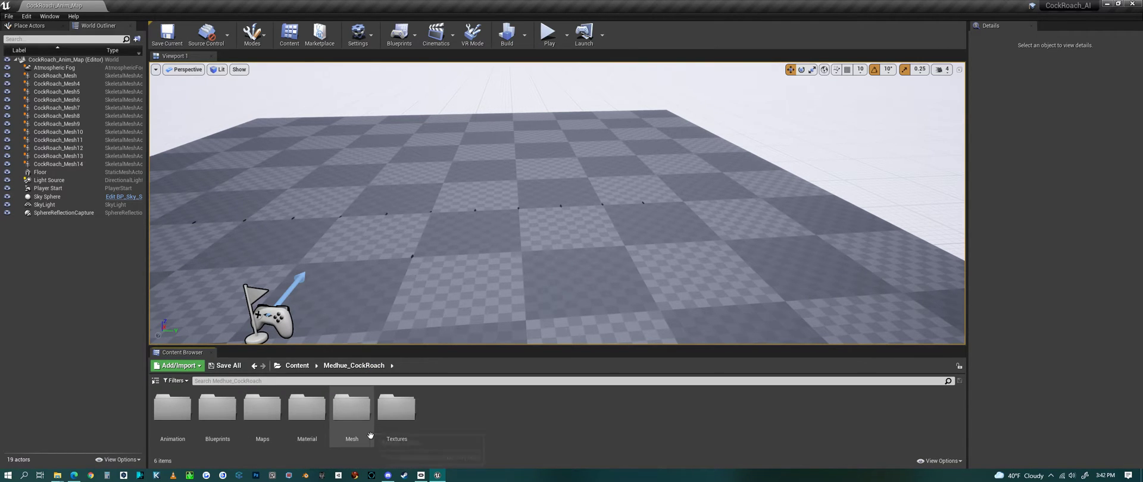
Inspect the CockRoach_Physics asset from the Mesh folder from the side and close its editor.
double_click(352, 413)
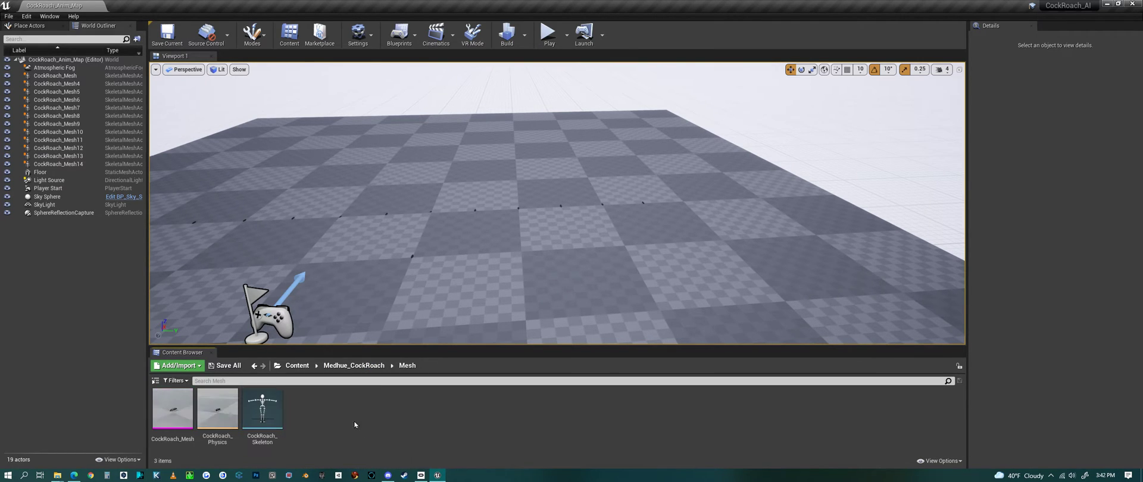
double_click(224, 420)
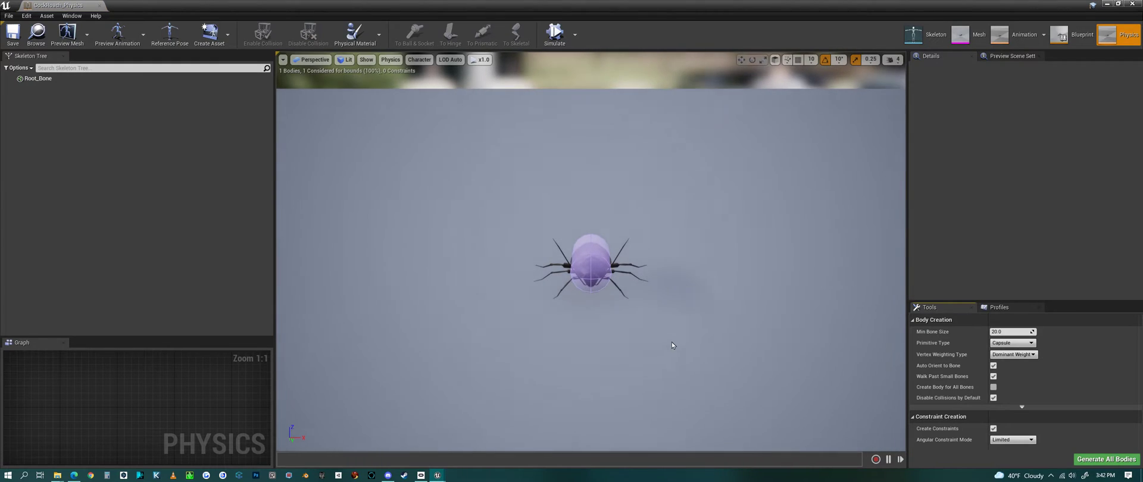
drag(695, 327, 607, 325)
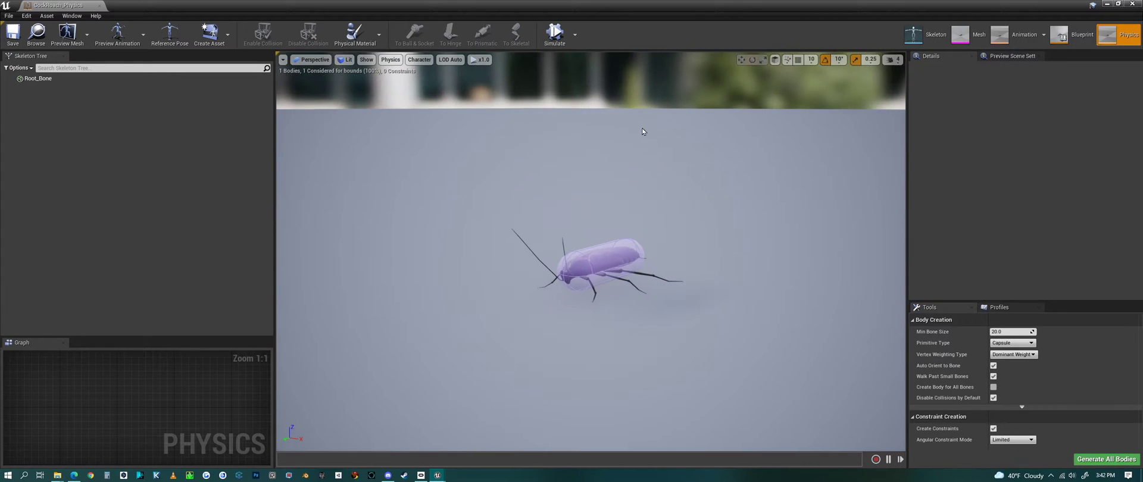
click(1132, 5)
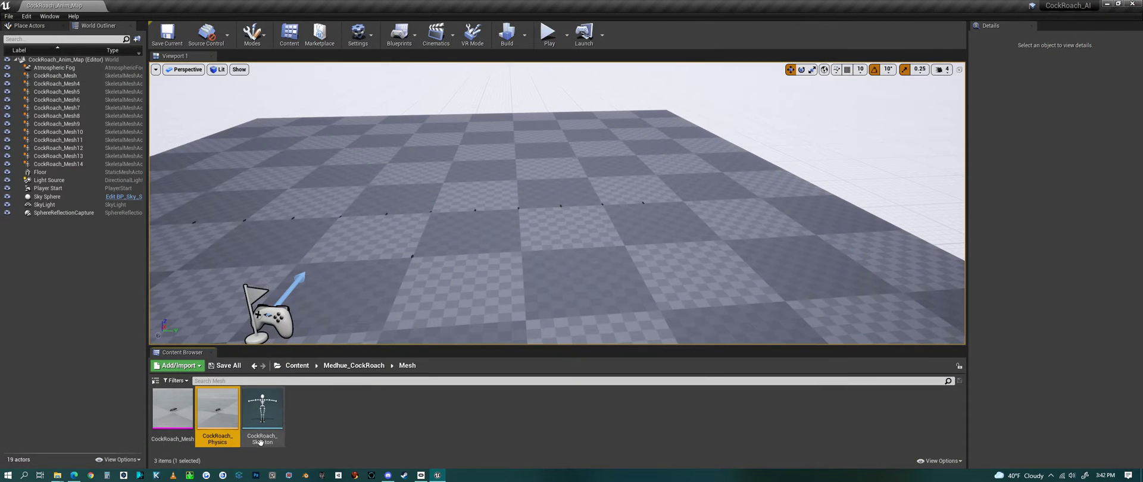
Check the details of the cockroach normal and roughness textures in the Textures folder.
click(361, 365)
double_click(396, 414)
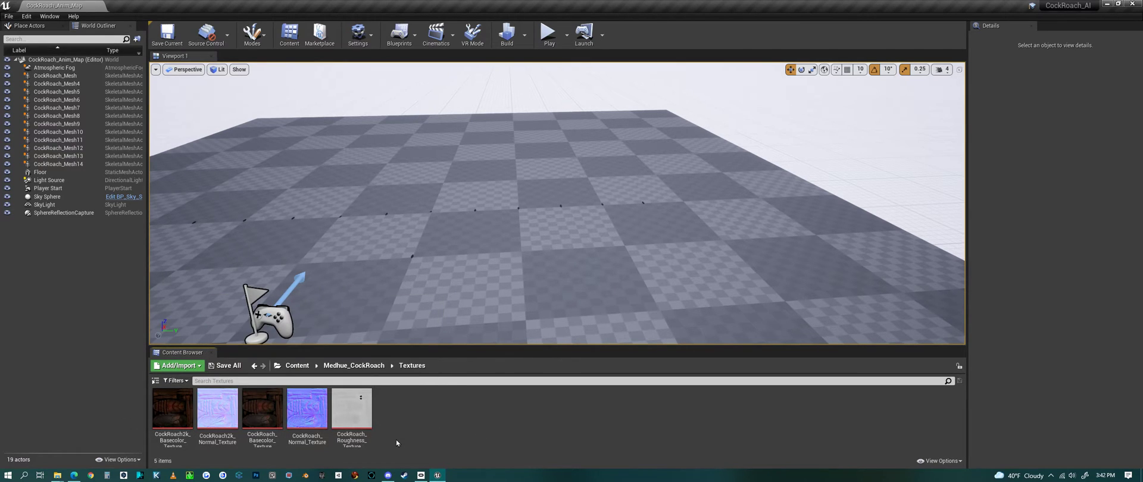
mouse_move(267, 423)
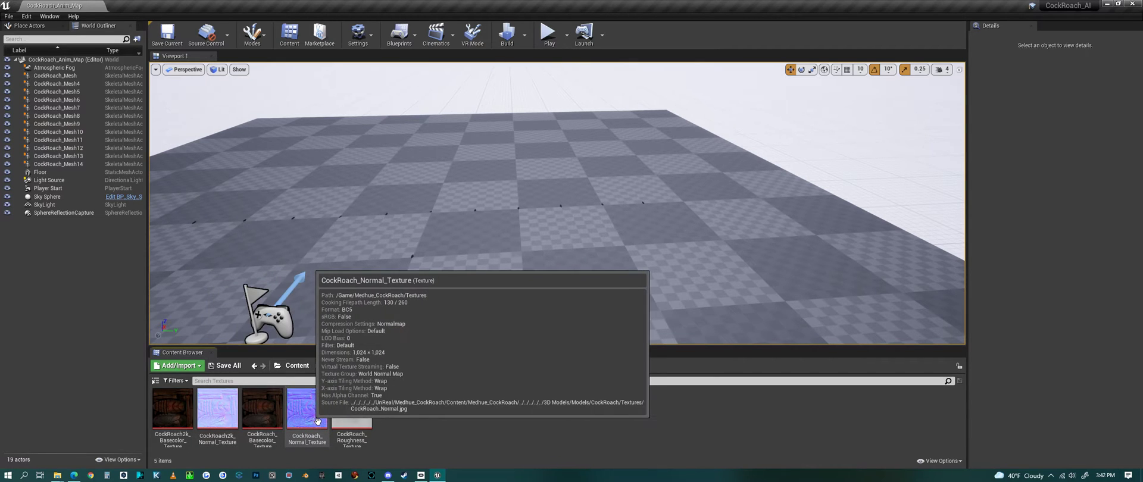
mouse_move(350, 425)
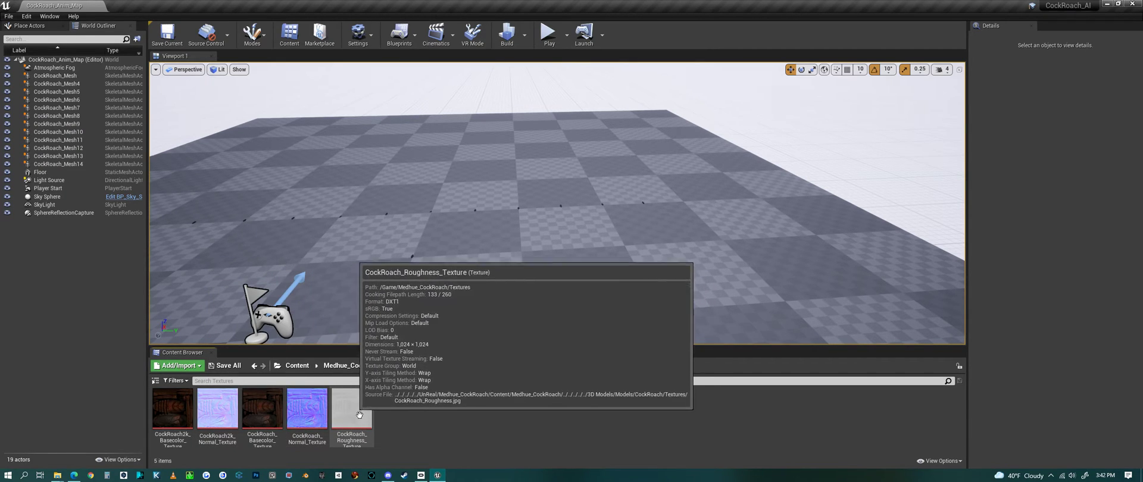
click(355, 366)
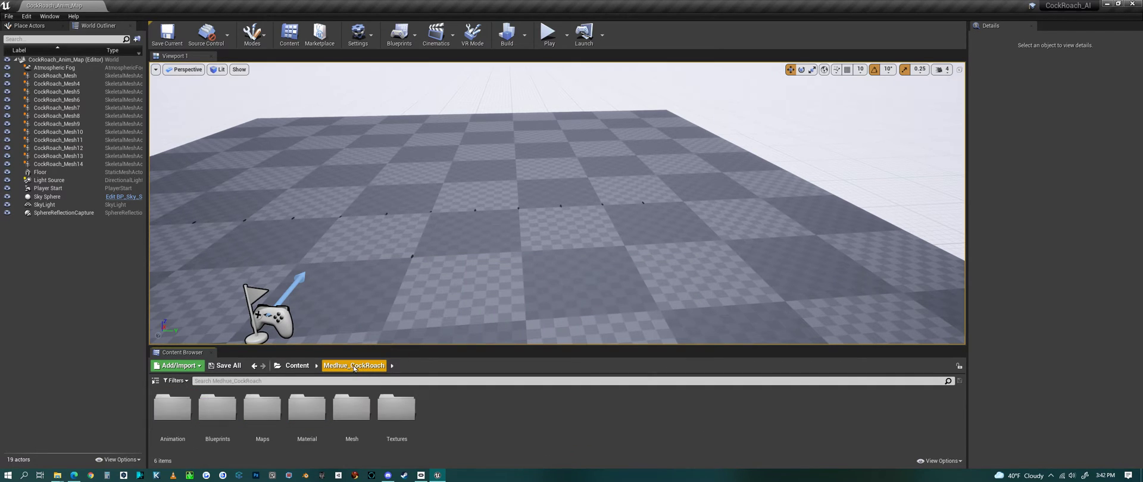
Open CockRoach_BlendSpace by way of the Animation folder's attack animation and move its preview point to test the blending.
double_click(182, 436)
click(179, 431)
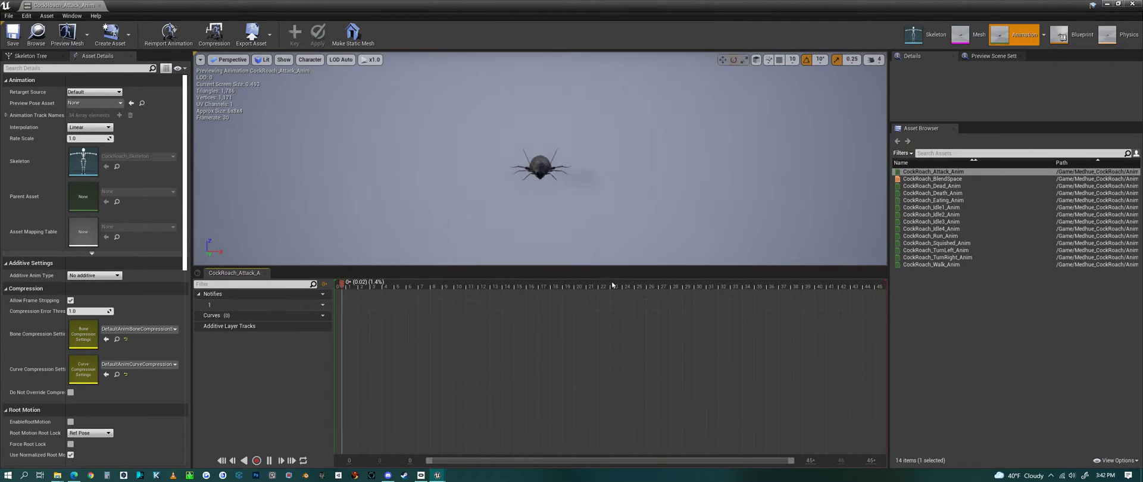
click(947, 179)
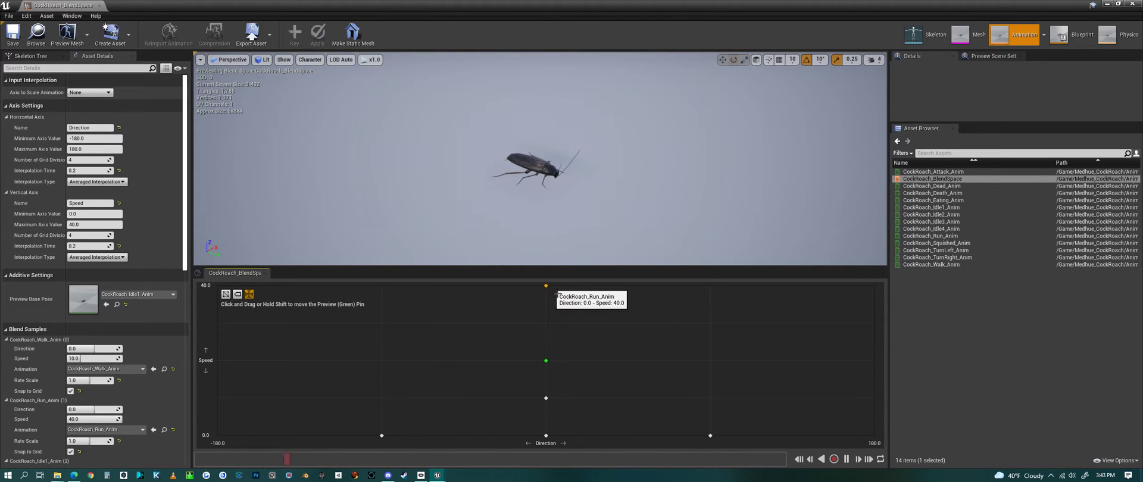
drag(546, 361, 609, 407)
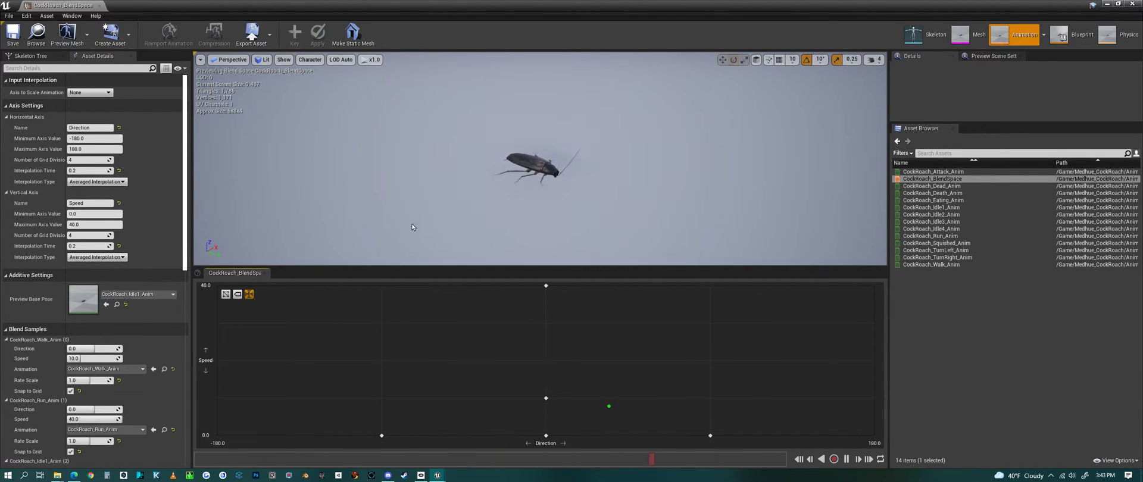
Preview CockRoach_Attack_Anim in an enlarged viewport and view the cockroach from another angle.
double_click(949, 172)
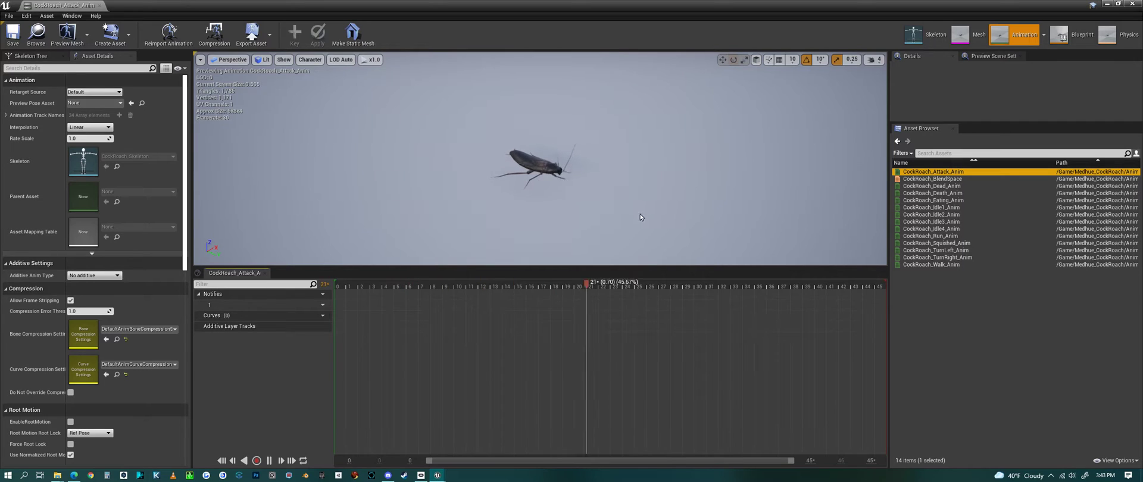
drag(599, 267, 598, 374)
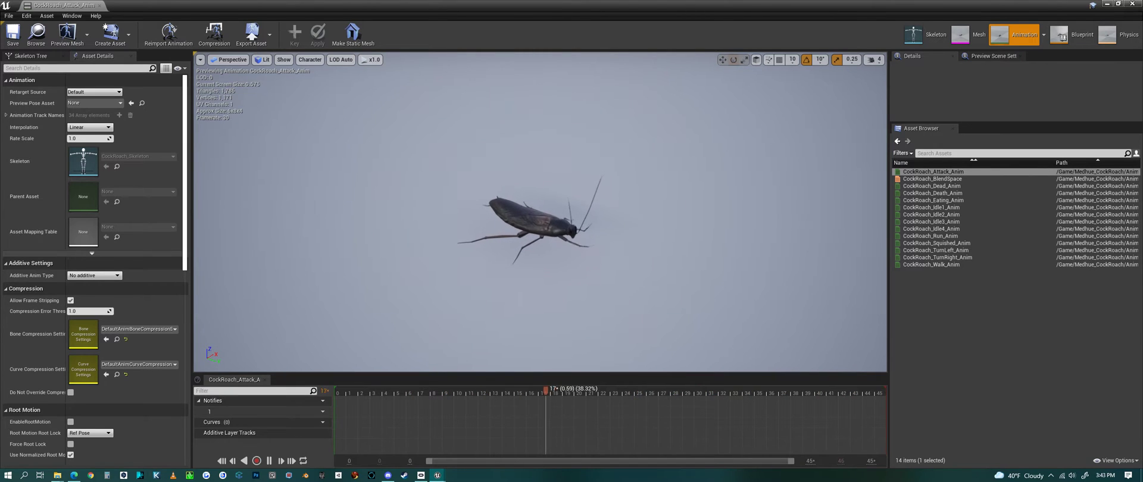
alt+drag(684, 324, 640, 274)
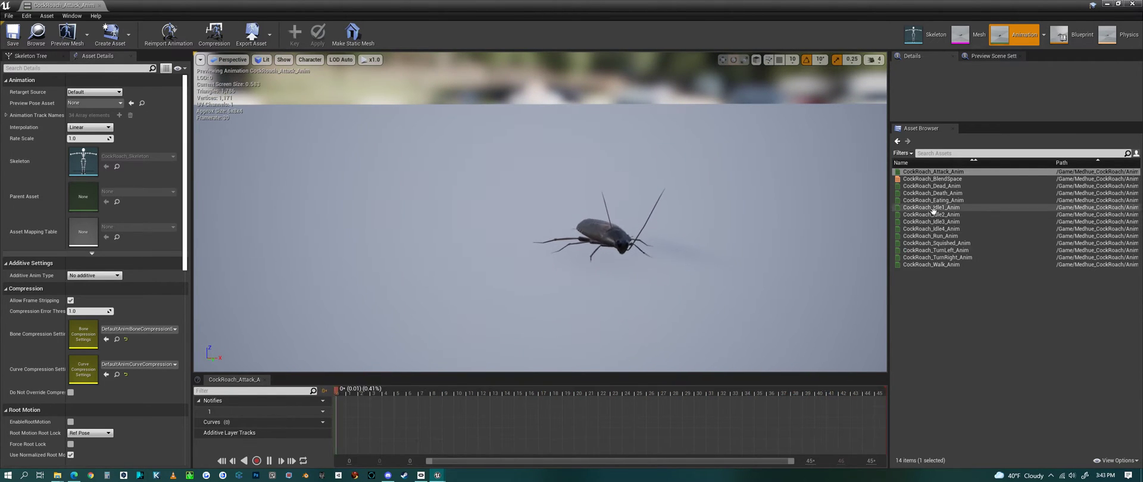
Preview the CockRoach_Dead_Anim, CockRoach_Death_Anim and CockRoach_Eating_Anim animations one after another.
click(951, 186)
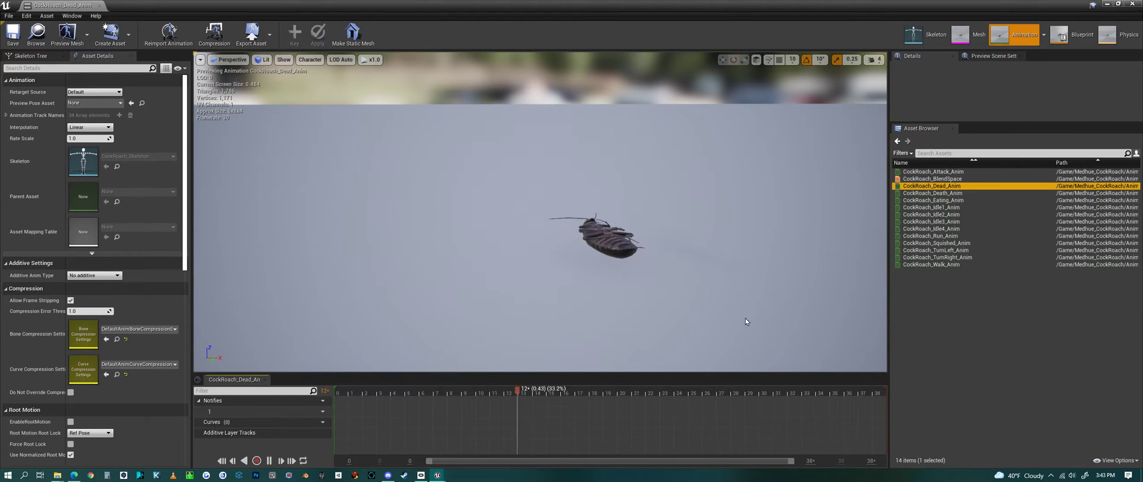
click(948, 194)
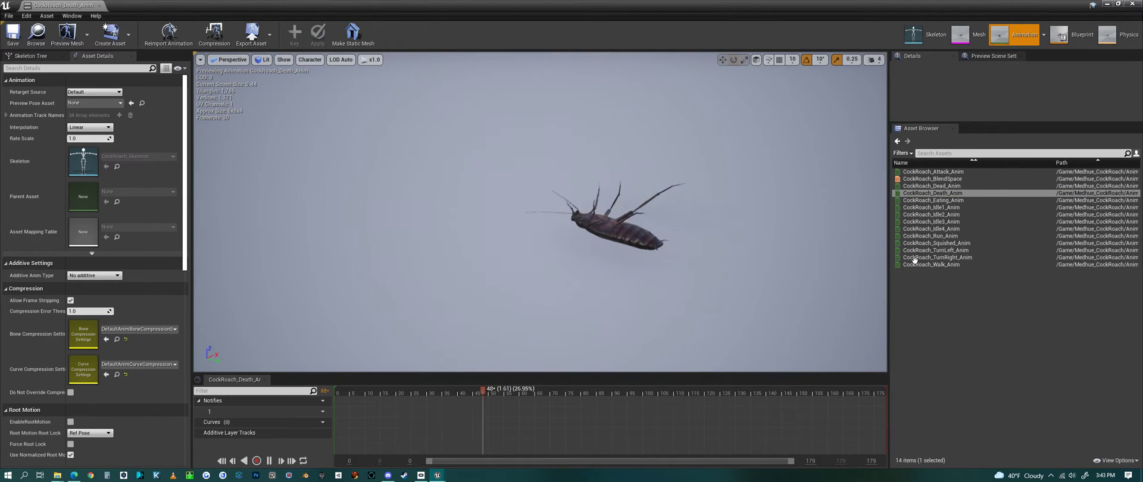
click(933, 200)
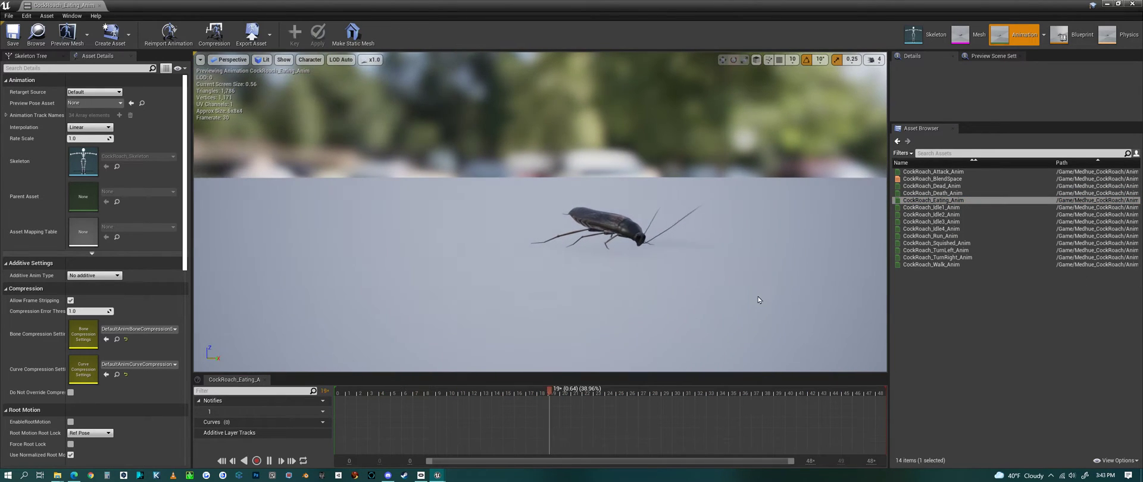
Preview the four idle animations, CockRoach_Idle1_Anim to CockRoach_Idle4_Anim, followed by CockRoach_Run_Anim.
click(932, 207)
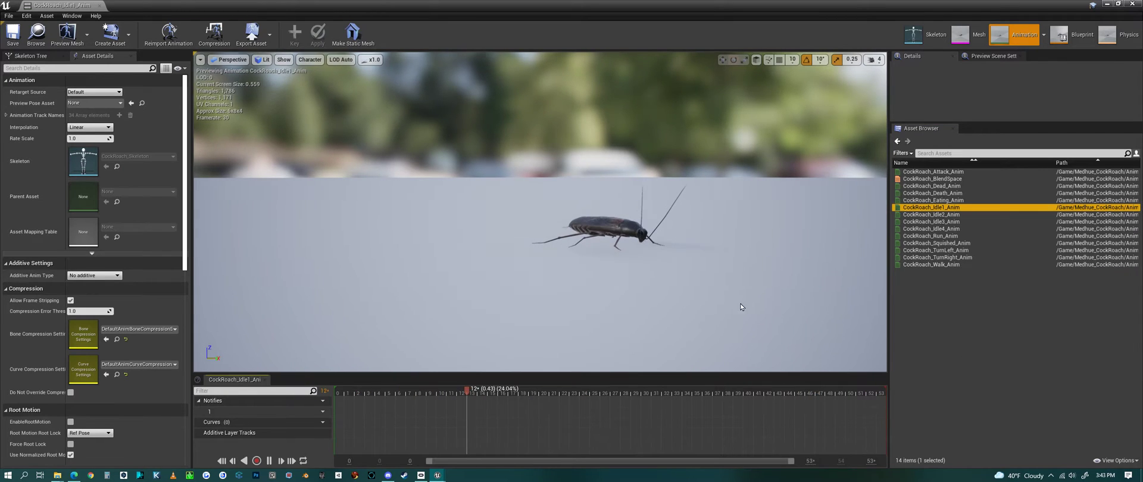
click(931, 214)
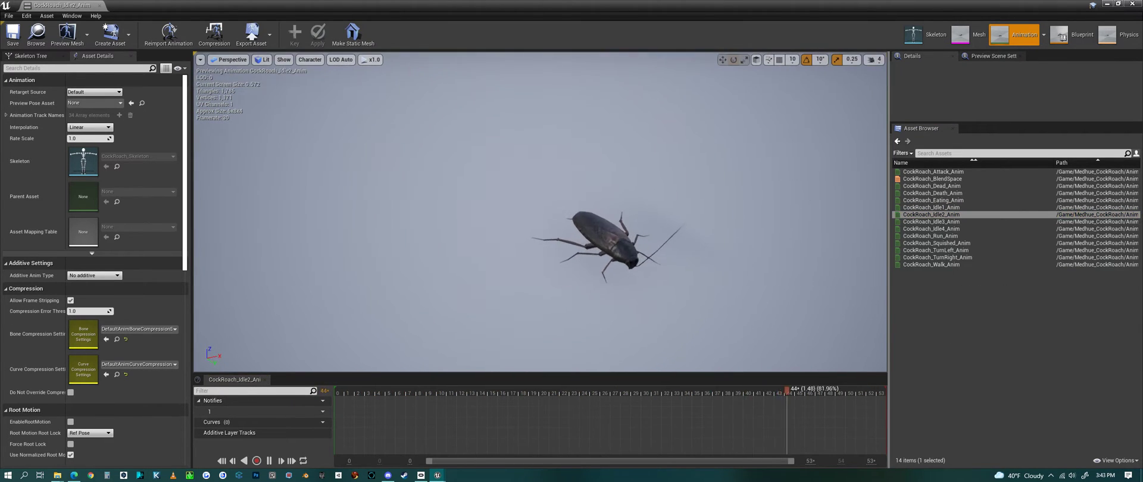
click(946, 222)
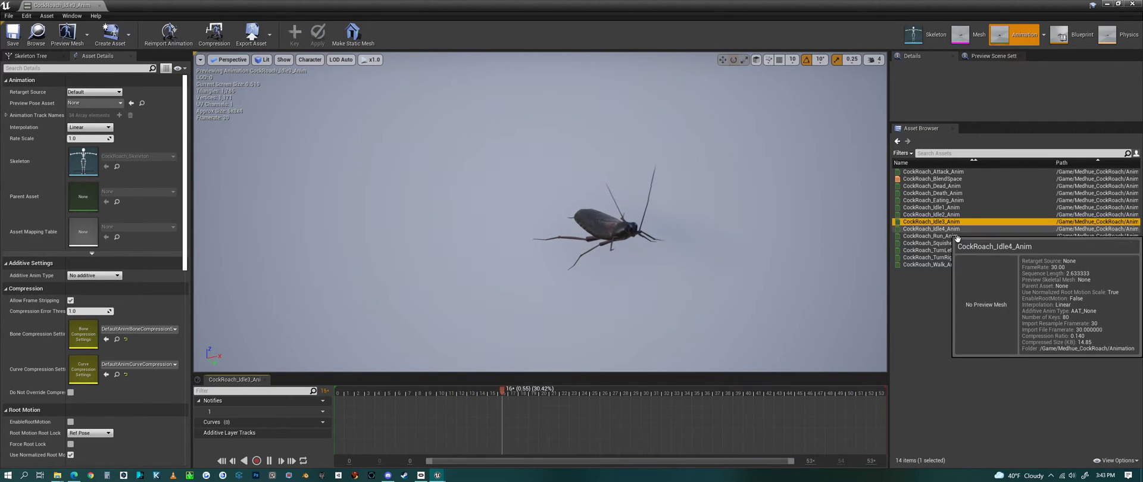
click(931, 229)
click(767, 310)
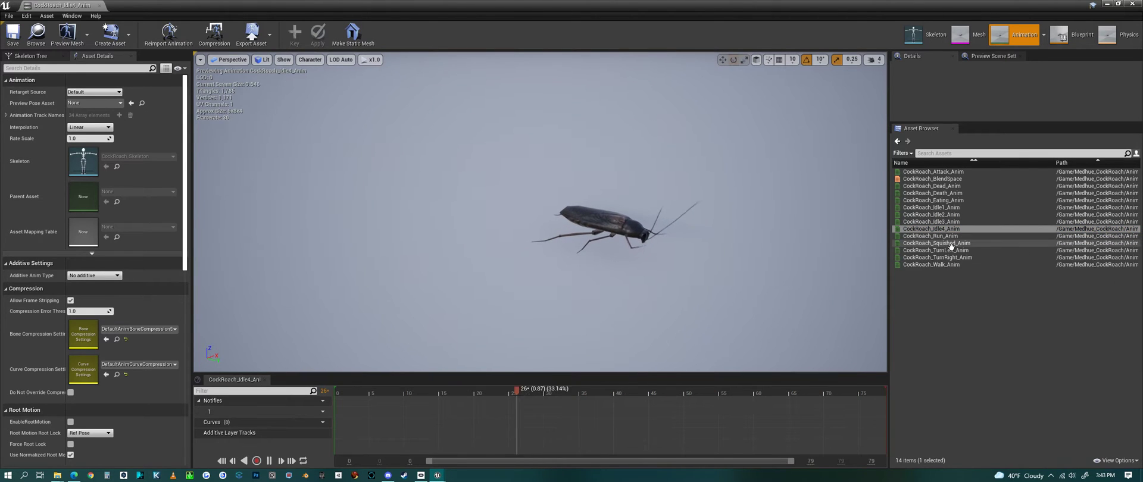
click(931, 236)
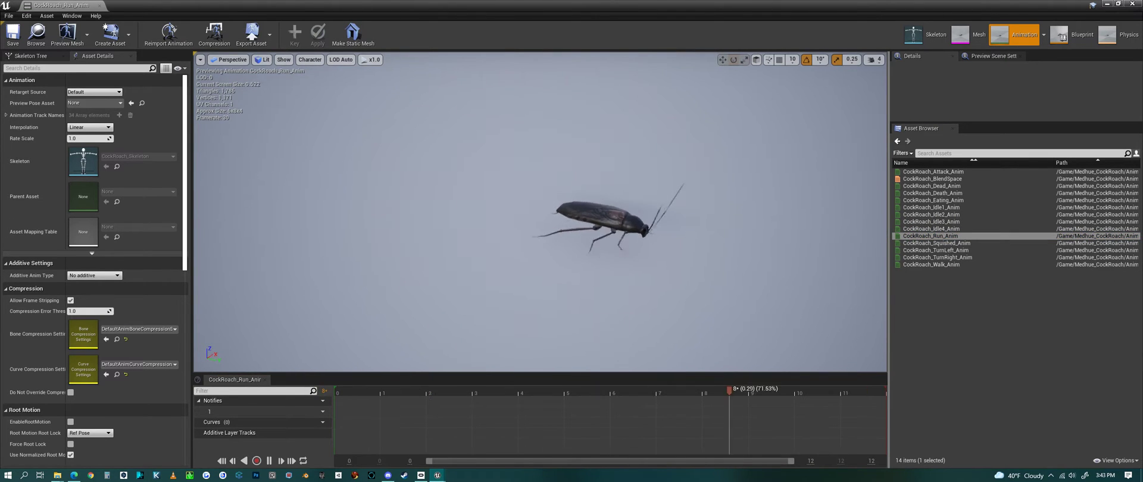
Preview CockRoach_Squished_Anim, CockRoach_TurnLeft_Anim, CockRoach_TurnRight_Anim and CockRoach_Walk_Anim one after another, and close the animation editor.
click(950, 244)
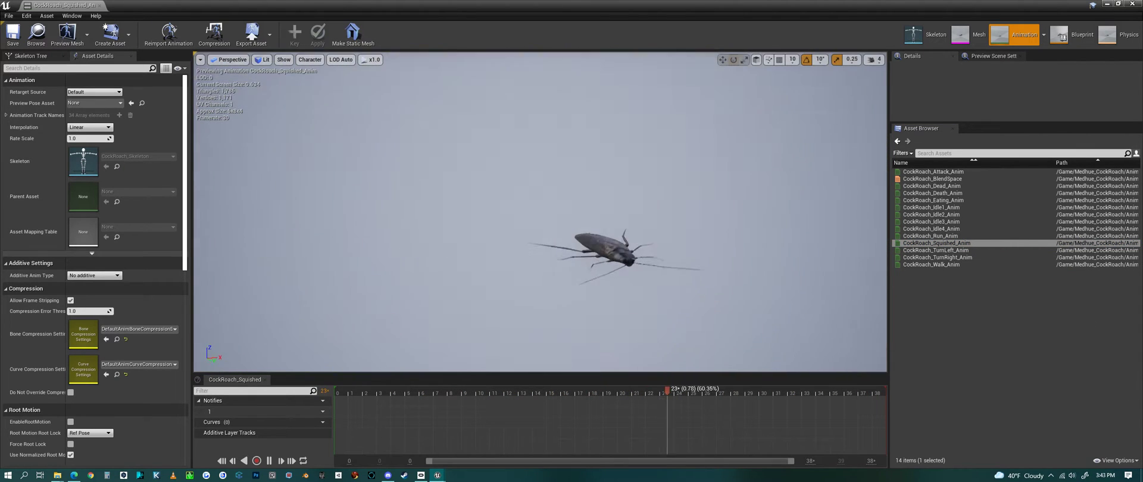
click(941, 250)
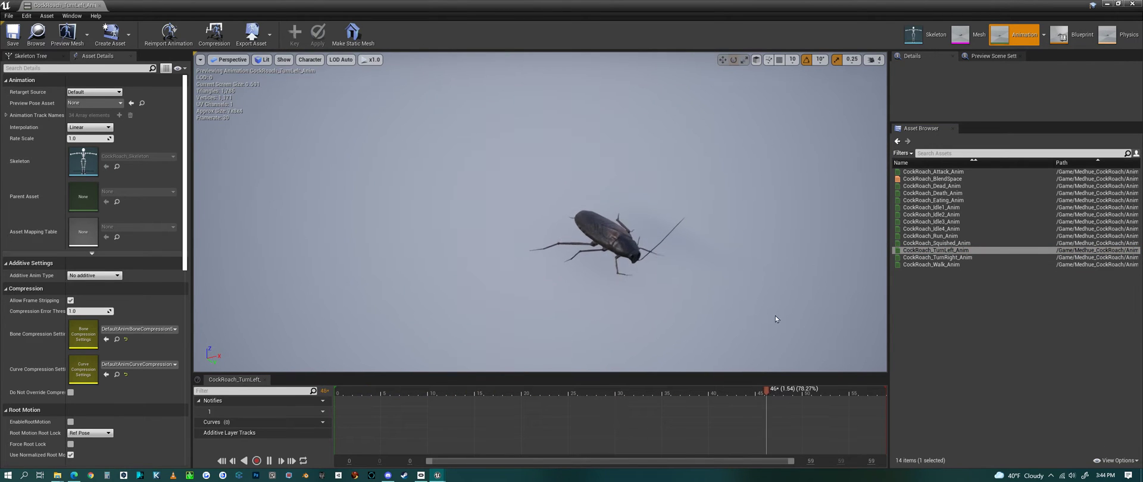
click(964, 260)
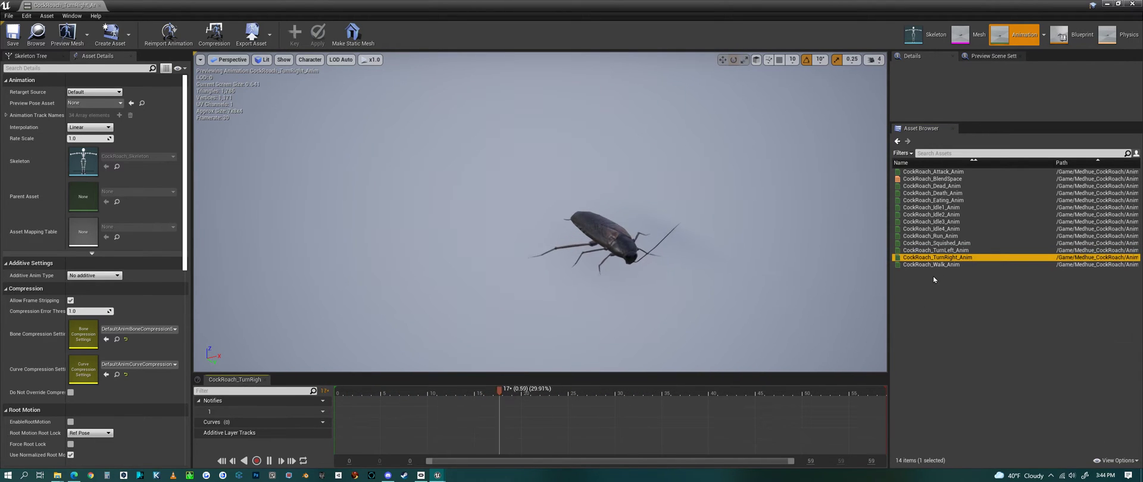
click(952, 266)
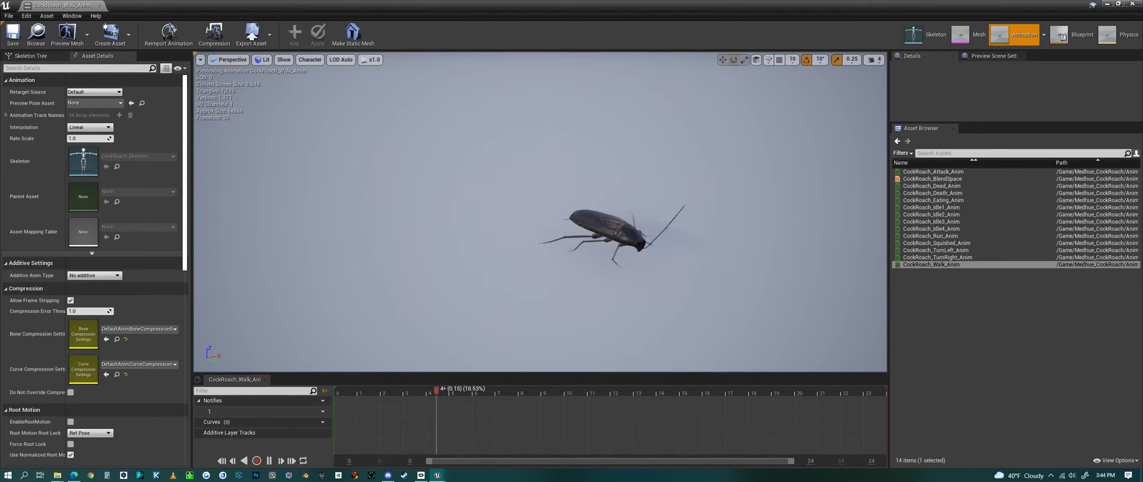
click(1131, 4)
Look into the Blueprints folder of Medhue_CockRoach and open CockRoach_AI_Map from the Maps folder.
click(354, 366)
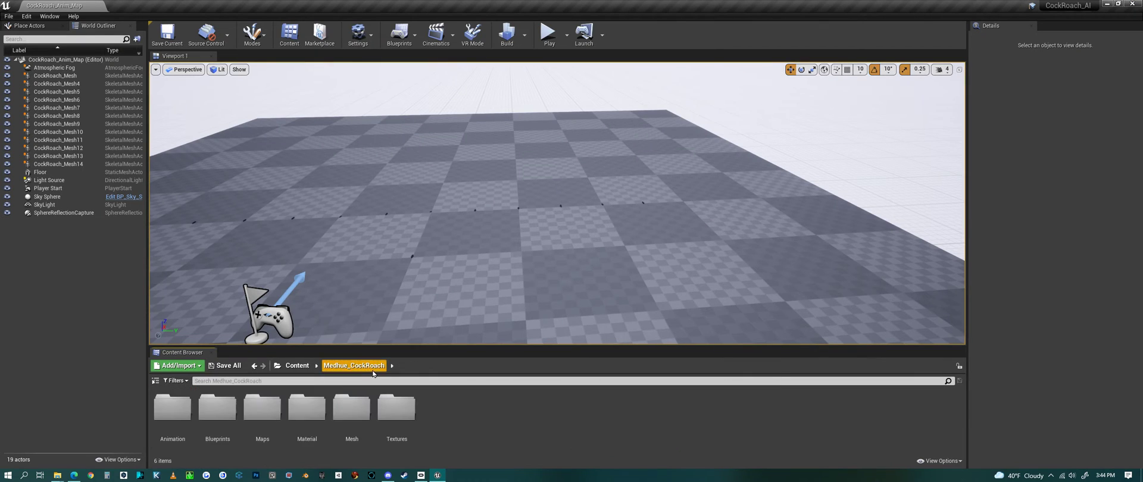
double_click(221, 417)
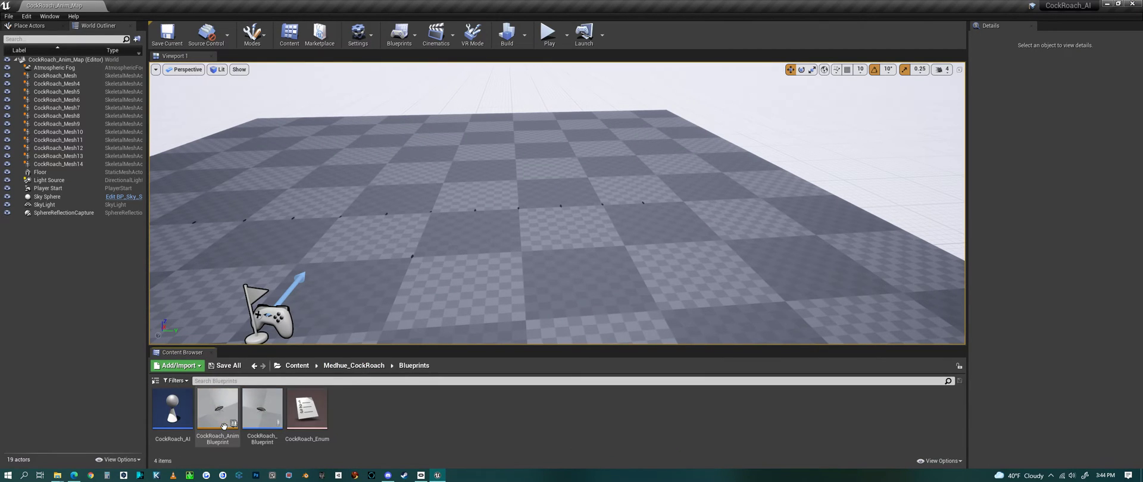
click(353, 365)
double_click(263, 409)
double_click(182, 434)
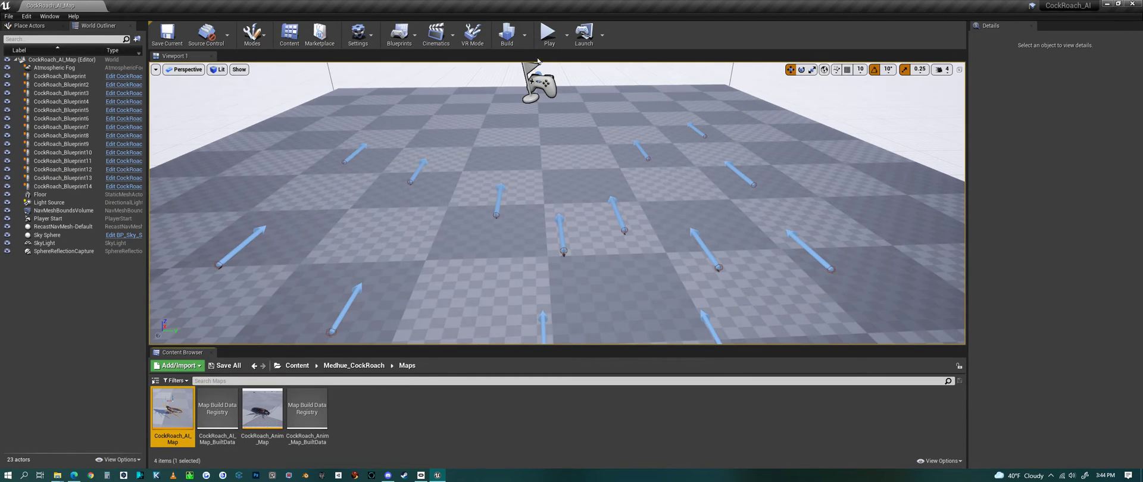
Play-test CockRoach_AI_Map, flying around the floor to watch the AI cockroaches roam and react, and end the session.
click(548, 33)
click(535, 263)
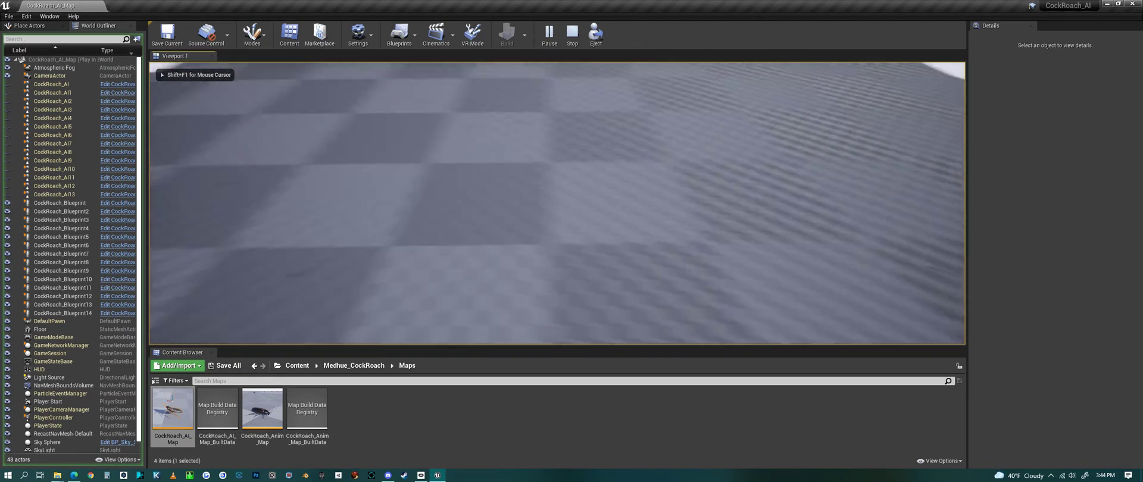
key(s)
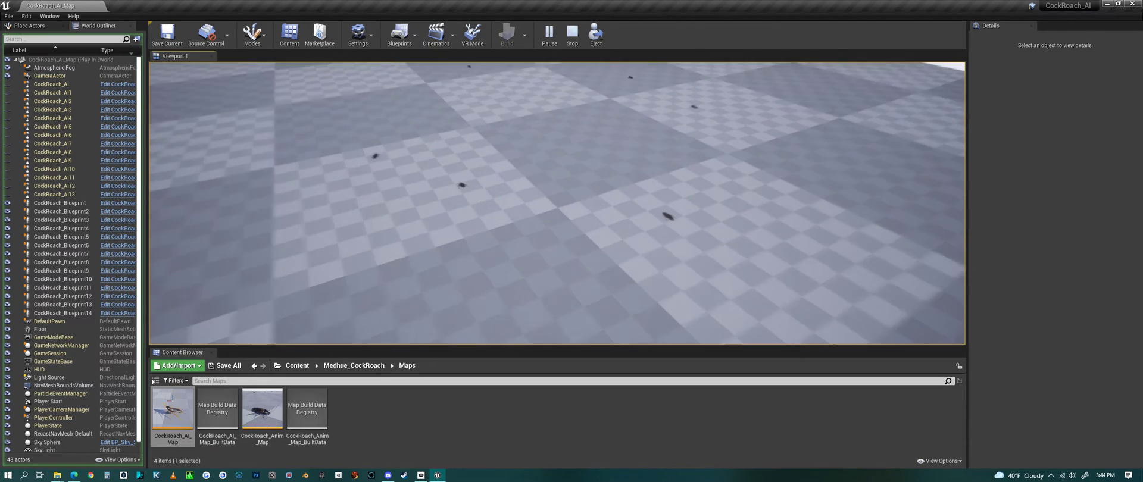
key(d)
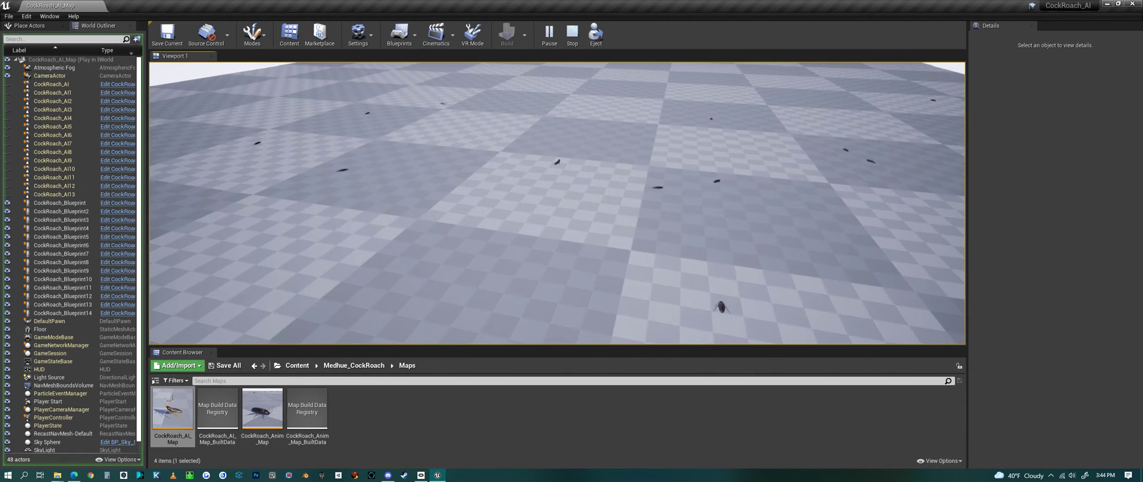
key(d)
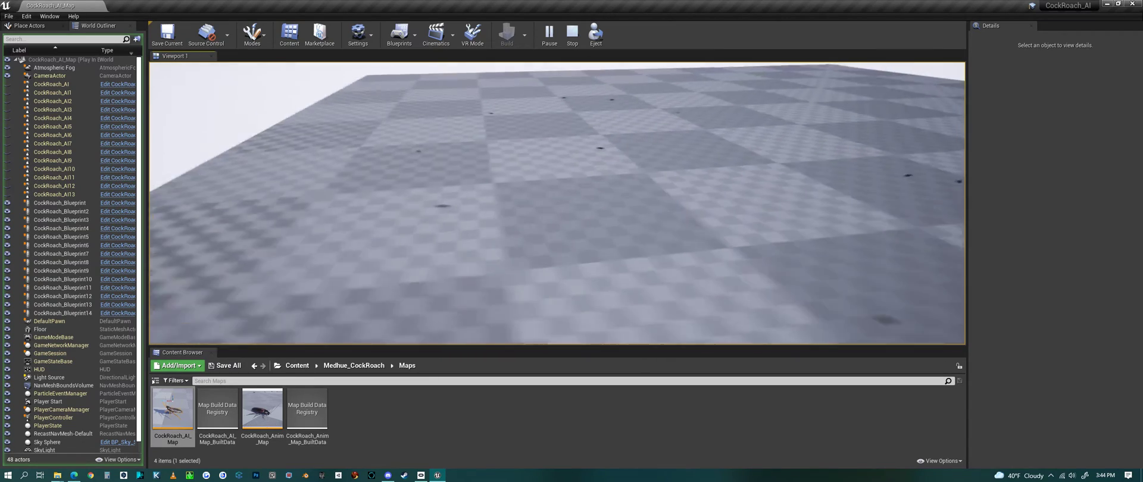
key(s)
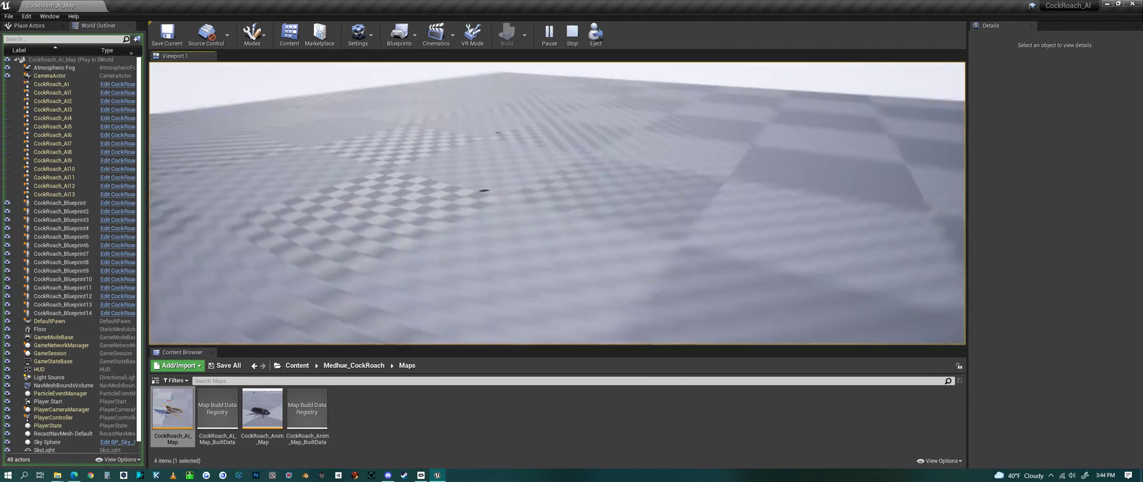
key(w)
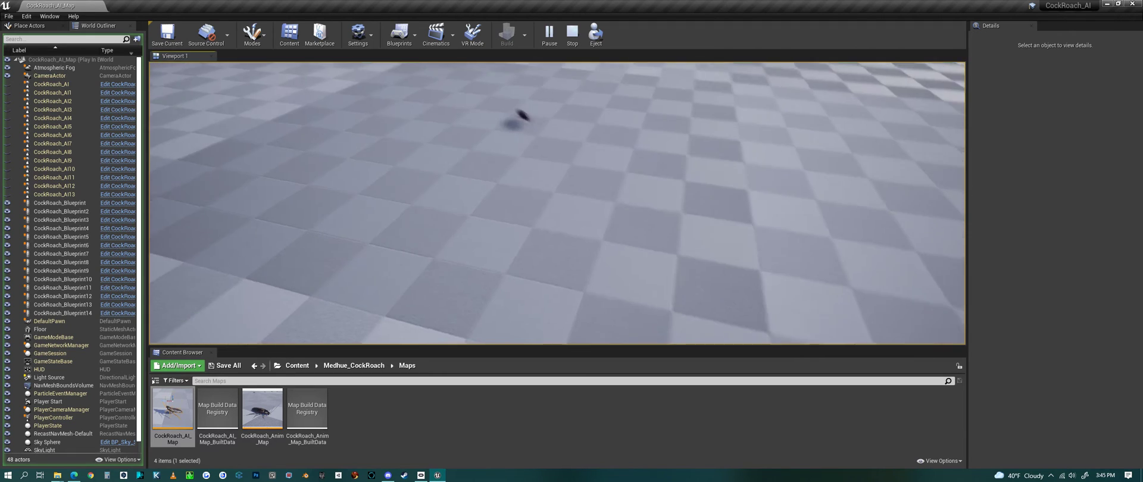
key(s)
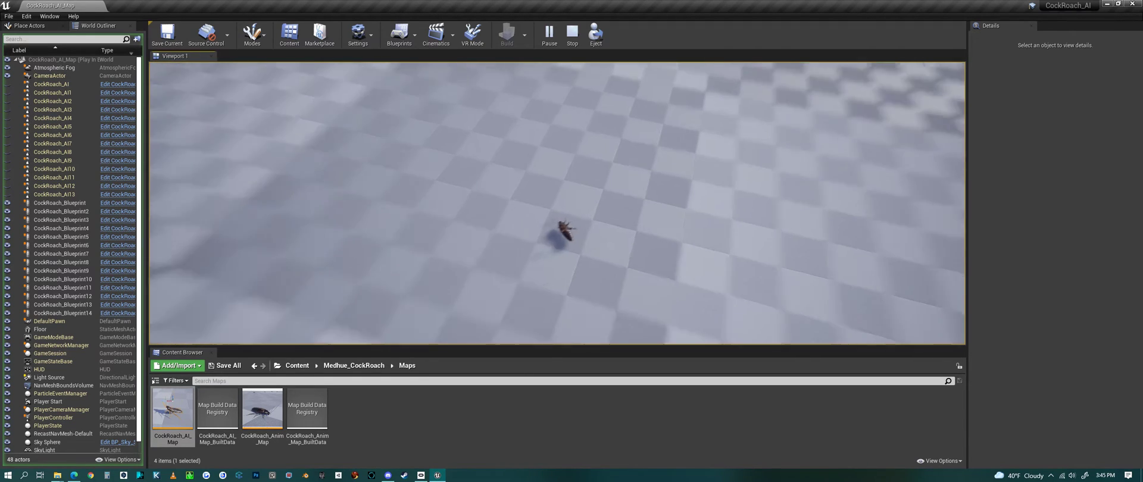
key(s)
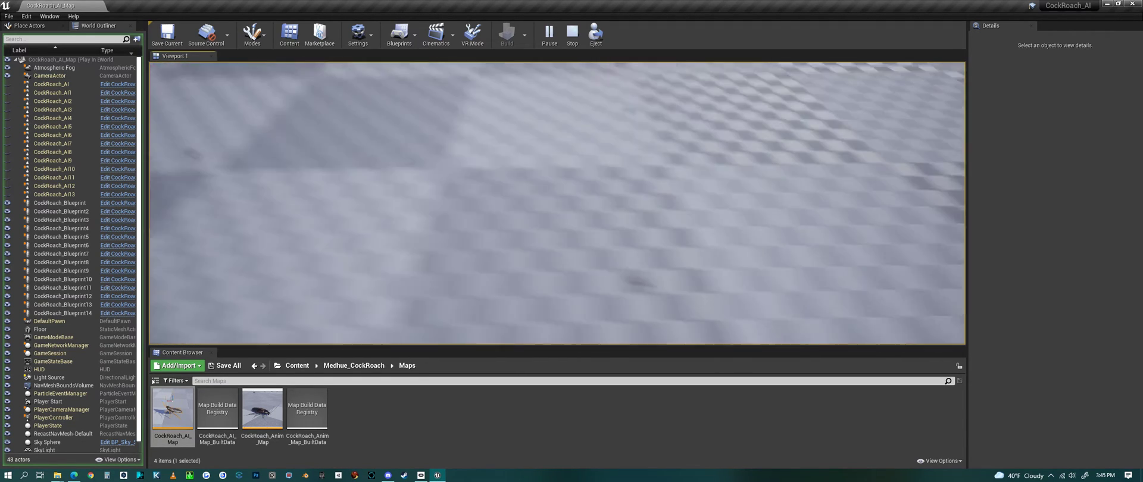
key(s)
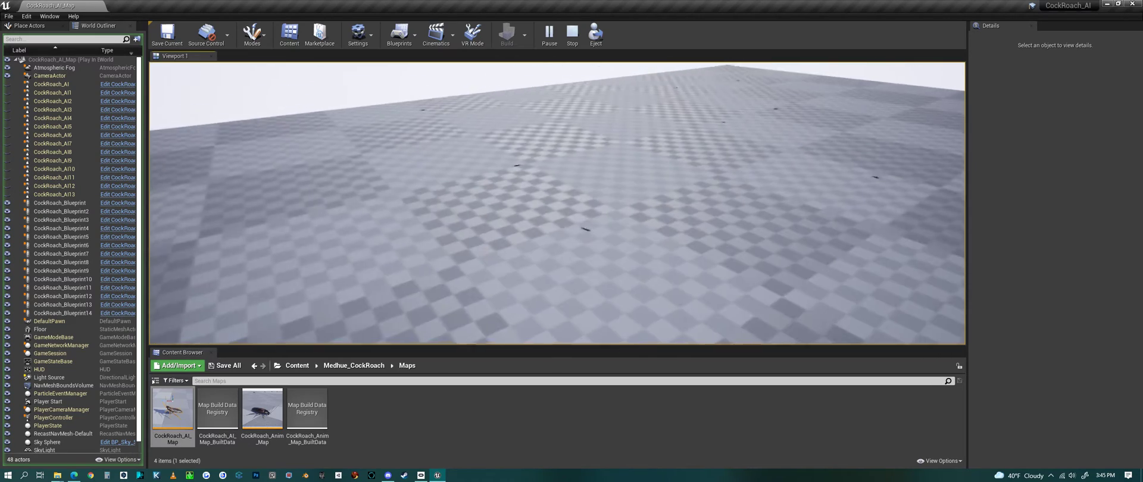
key(s)
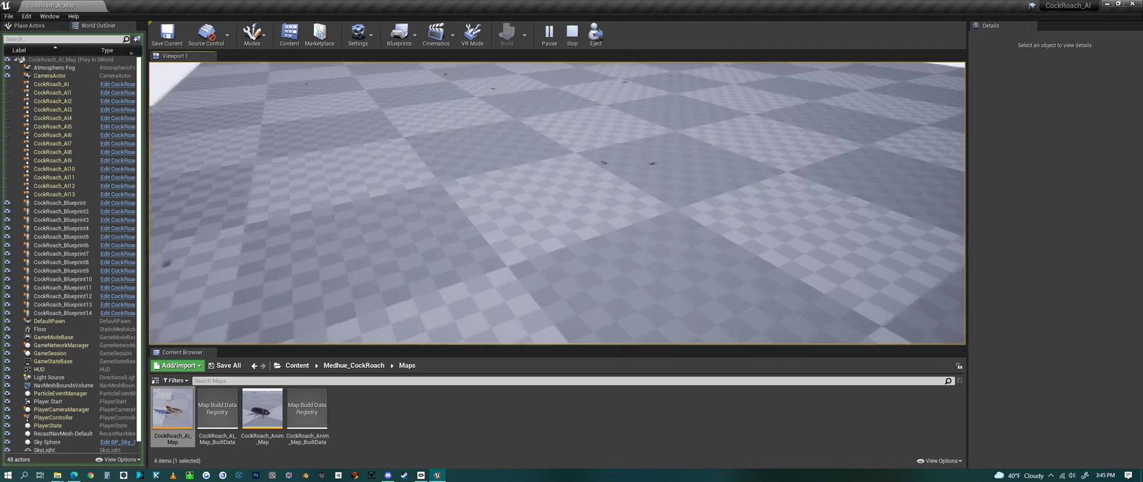
key(a)
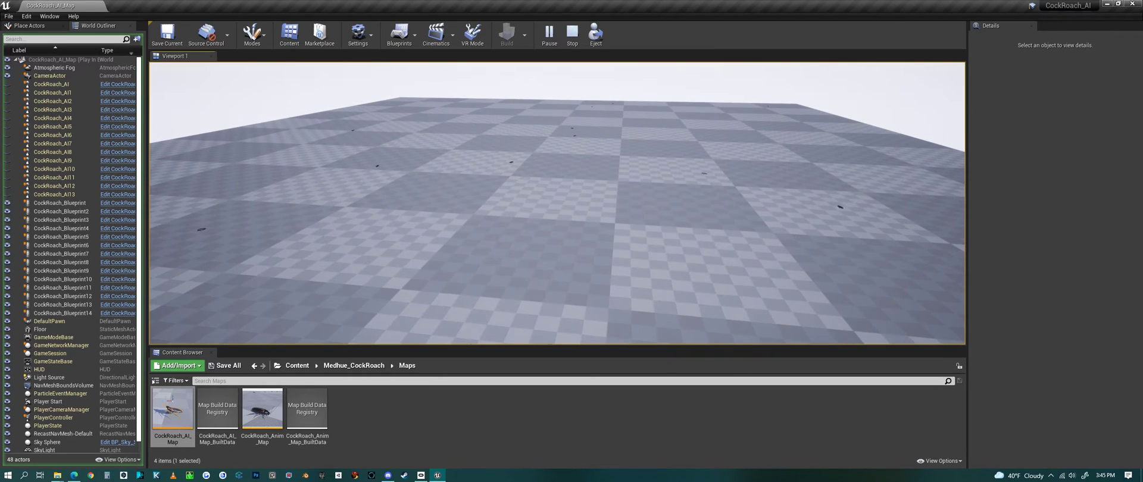
key(Escape)
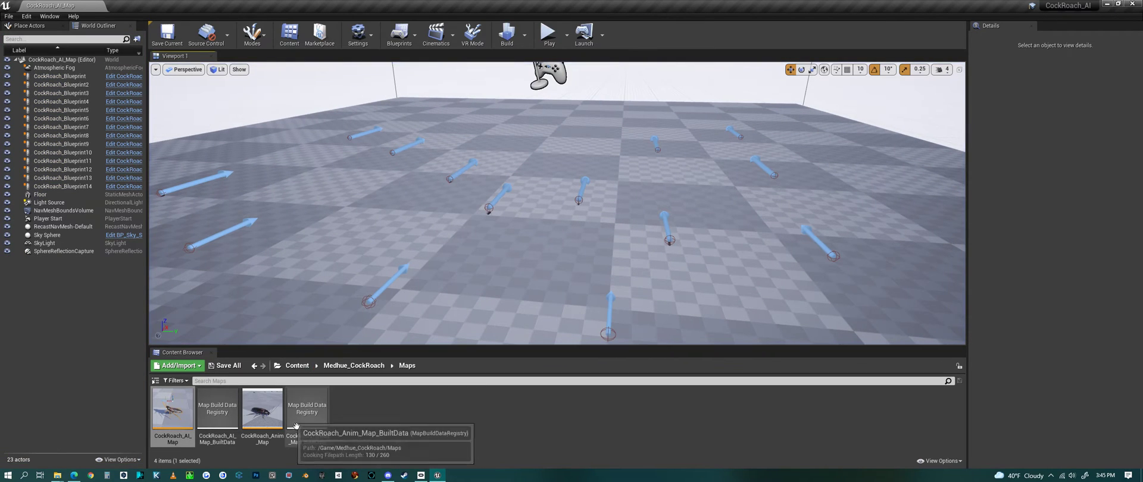
Place another CockRoach_Blueprint from the Blueprints folder on the floor of the AI map.
click(353, 366)
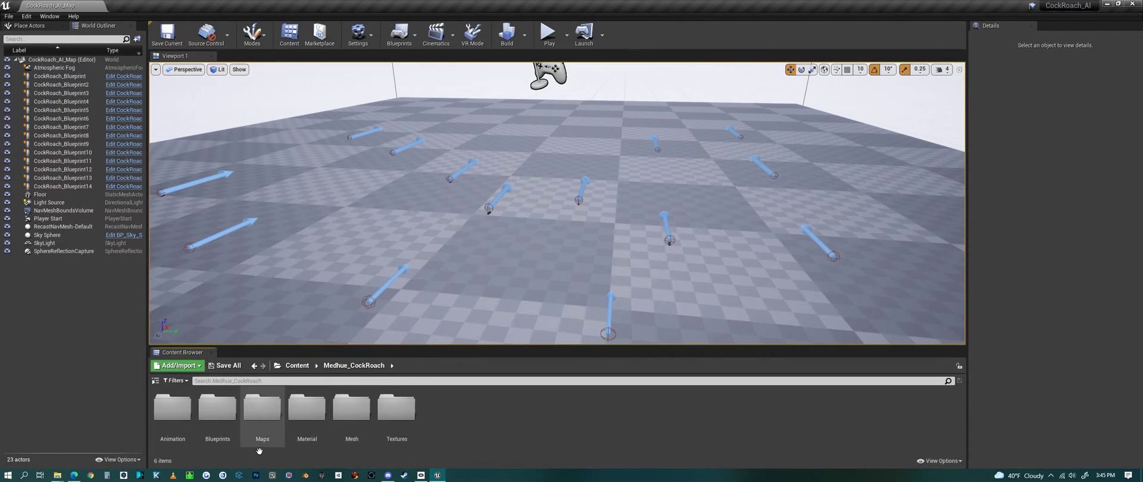
double_click(217, 411)
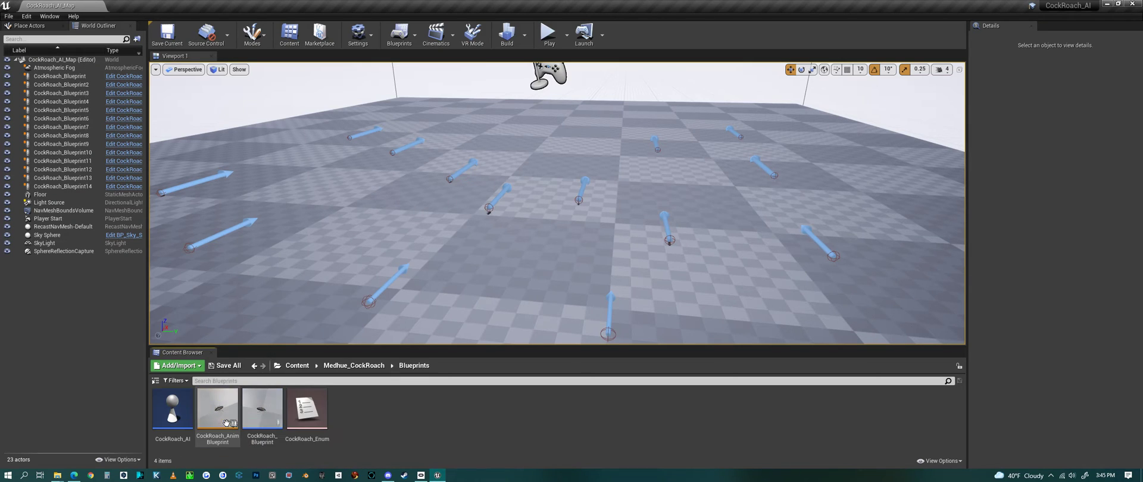
drag(276, 429, 792, 326)
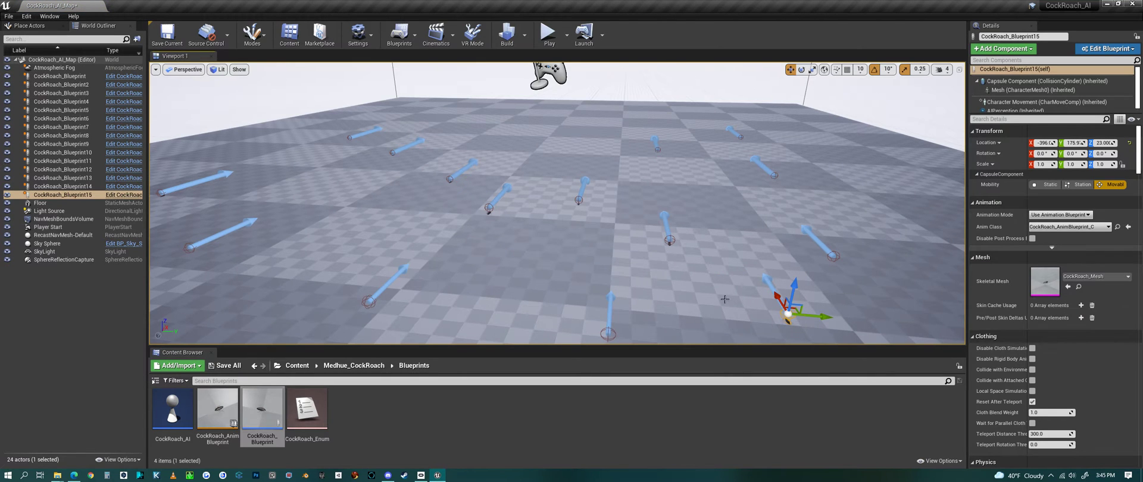
Play-test the AI map with the added cockroach, viewing the floor from farther back, and stop playing.
click(548, 32)
click(616, 204)
key(s)
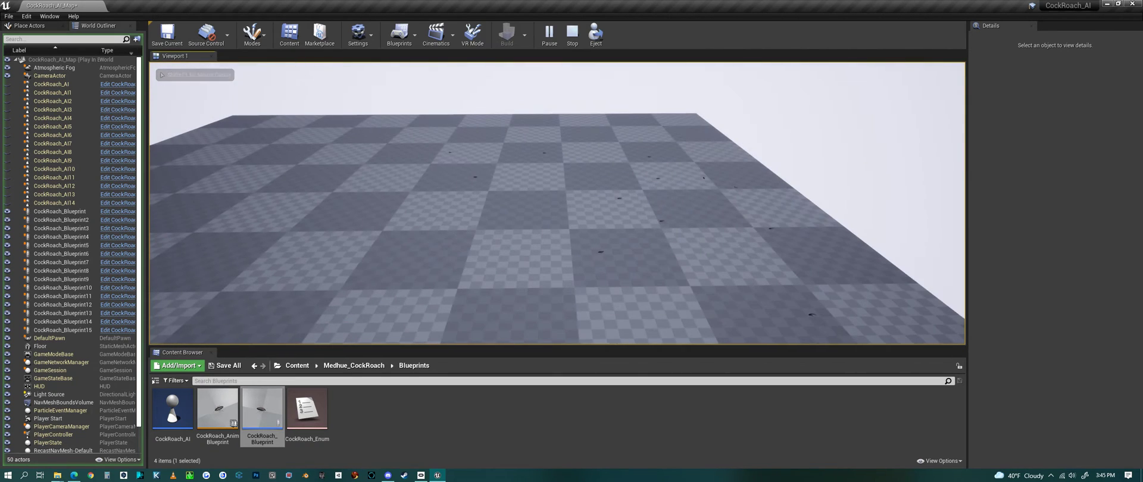
key(Escape)
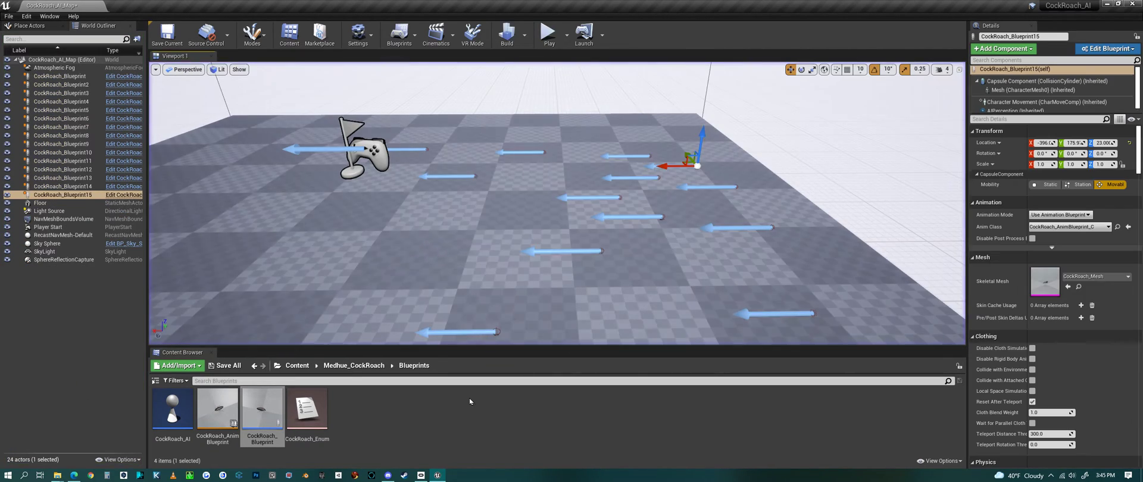
Open CockRoach_AnimBlueprint and examine its Locomotion state machine by way of the AnimGraph.
double_click(223, 418)
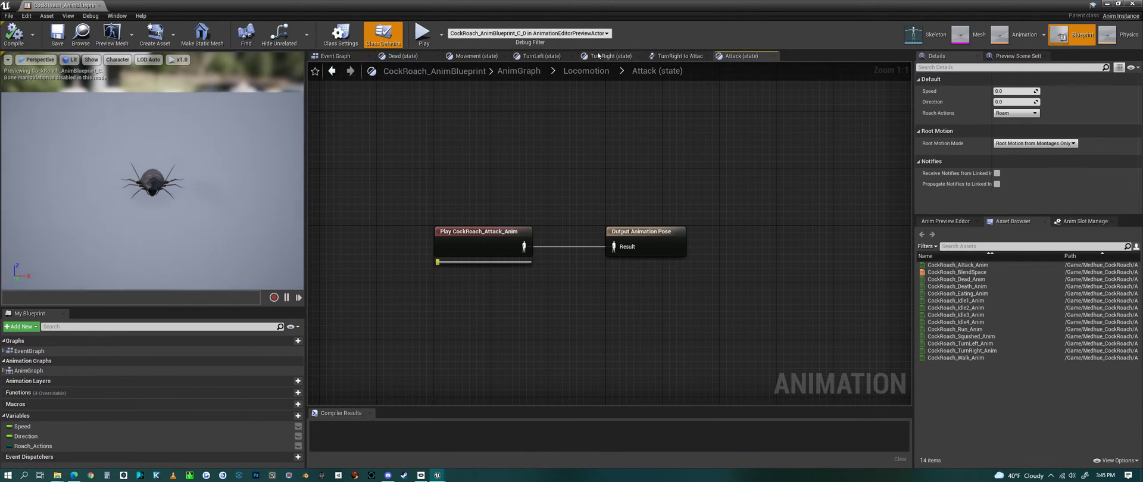
click(586, 71)
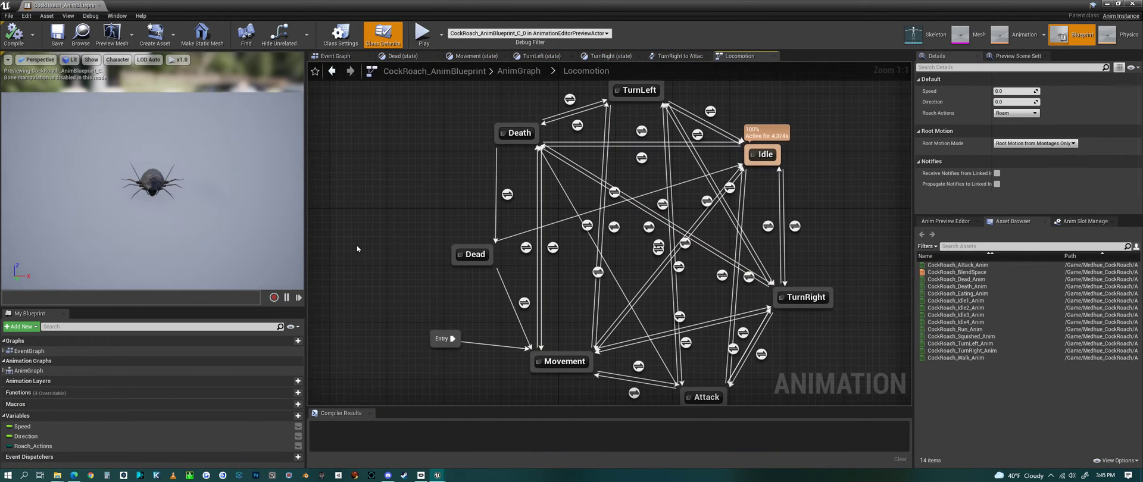
click(32, 372)
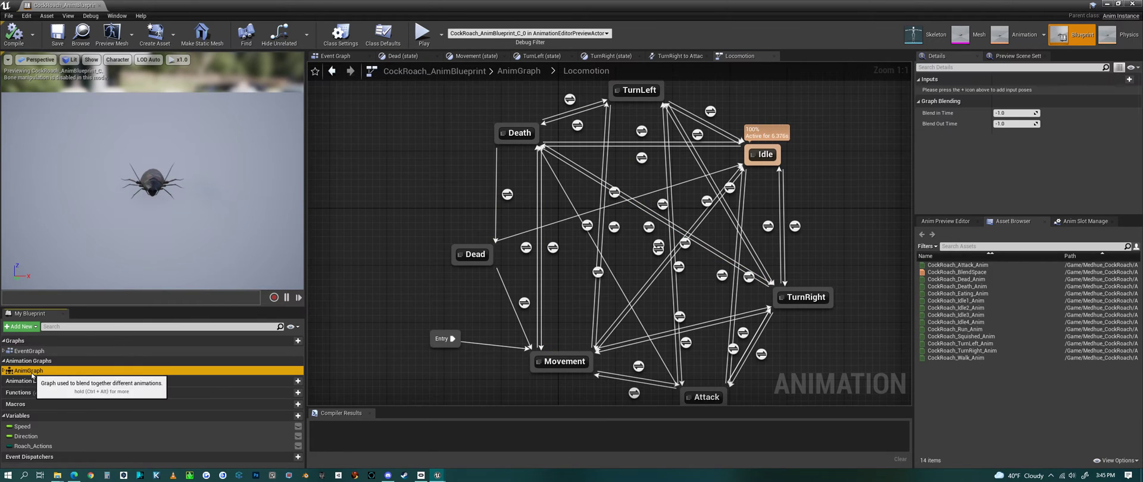
double_click(32, 373)
double_click(551, 269)
scroll(551, 269, down, 1)
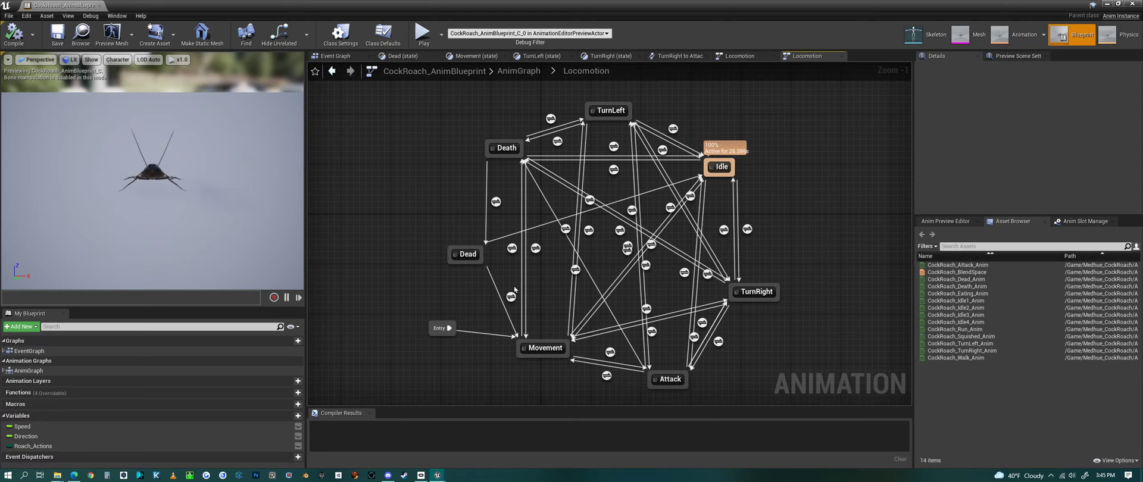
Inspect the Death to Movement transition rule, return to the Locomotion graph and close the animation blueprint.
double_click(536, 248)
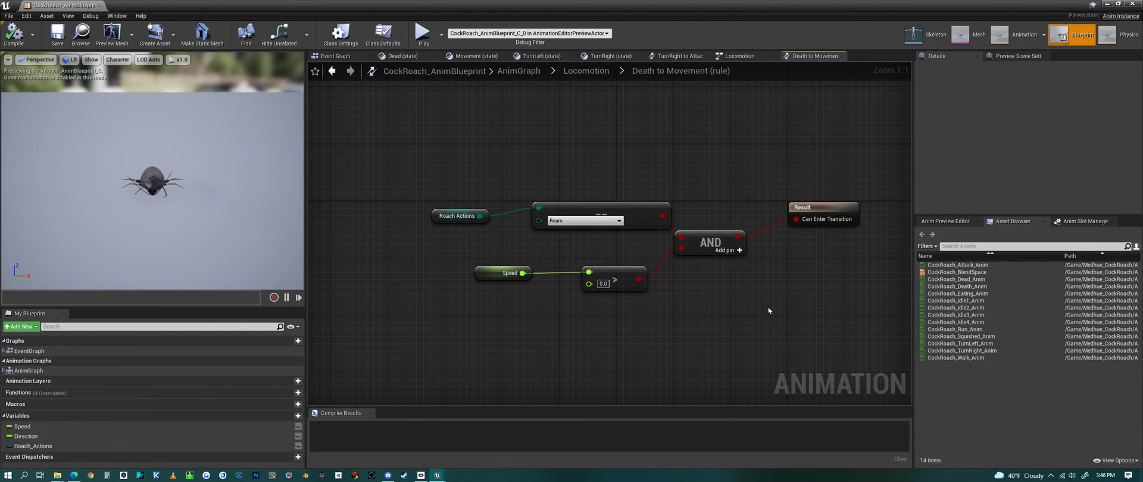
click(588, 71)
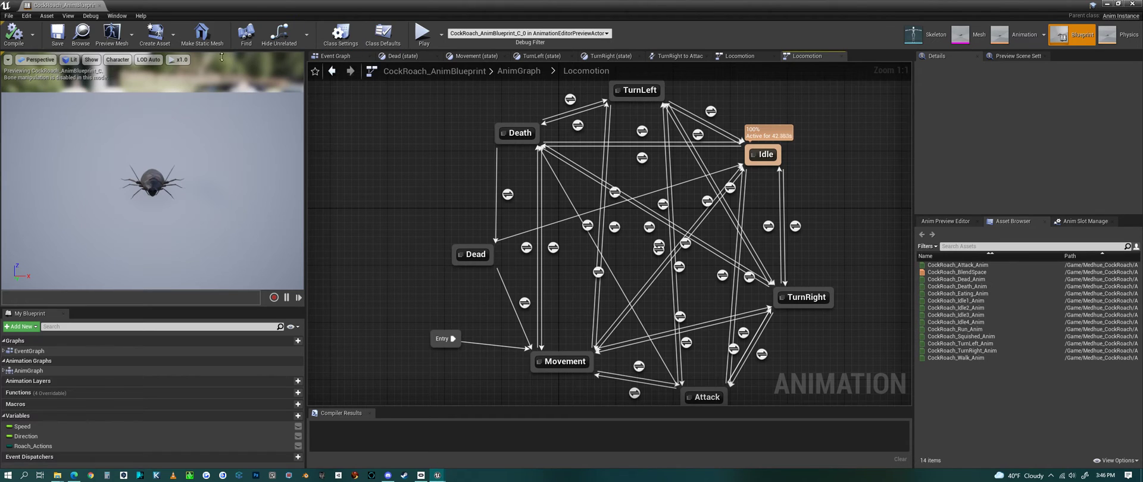
click(1133, 5)
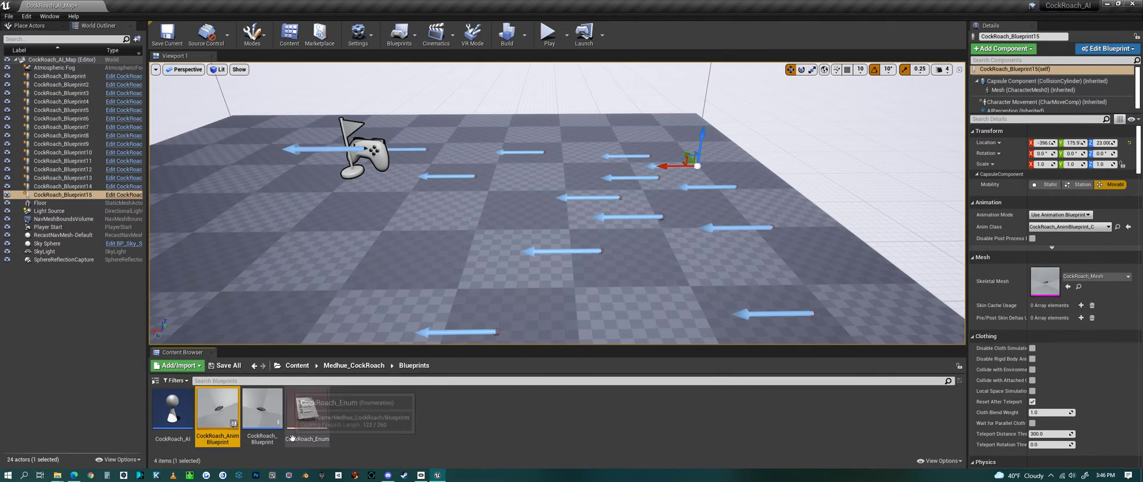
Open CockRoach_Blueprint and highlight the Decide, Roam and Run Away node groups in its Event Graph in turn.
double_click(267, 413)
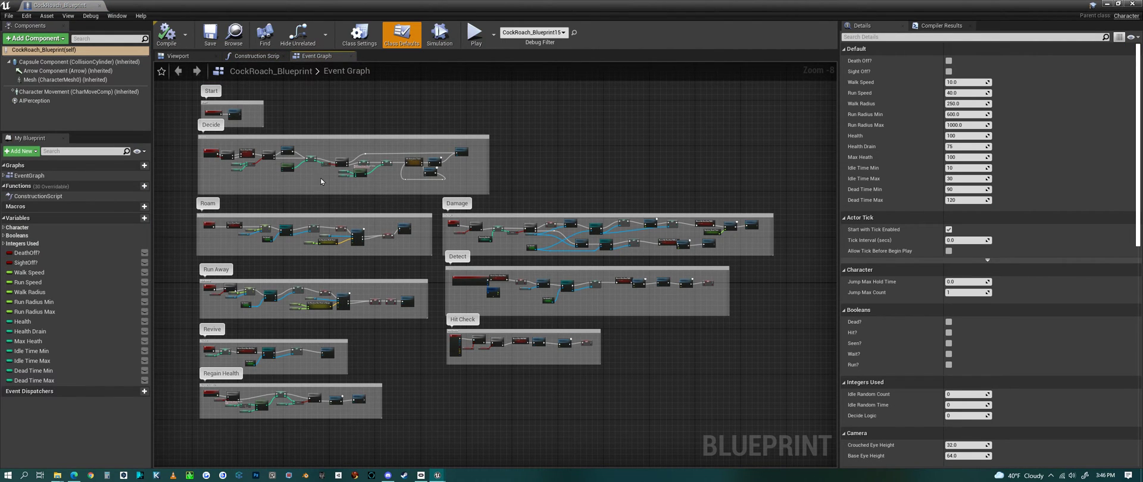
drag(188, 137, 366, 176)
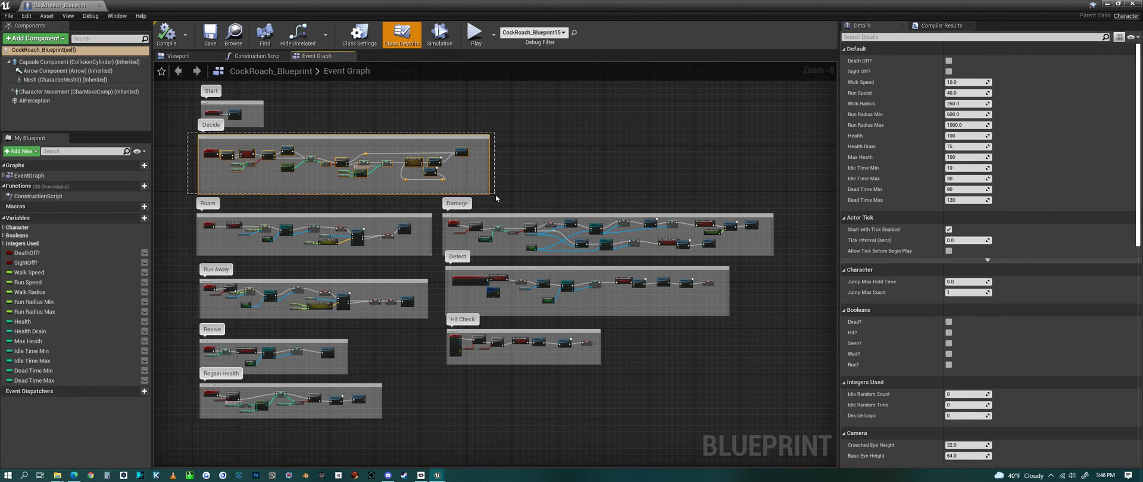
drag(496, 194, 496, 194)
drag(183, 210, 283, 252)
drag(418, 263, 430, 263)
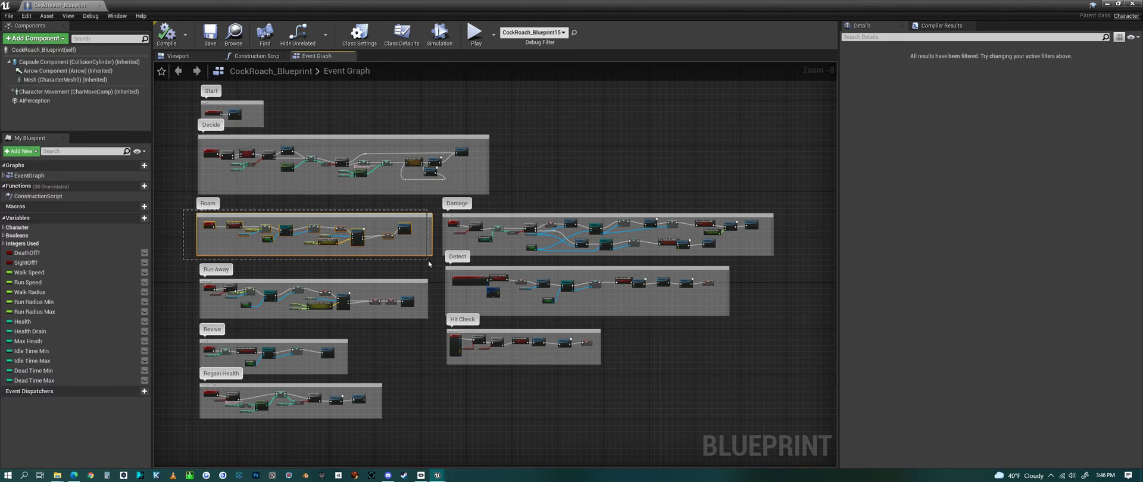
drag(182, 271, 428, 323)
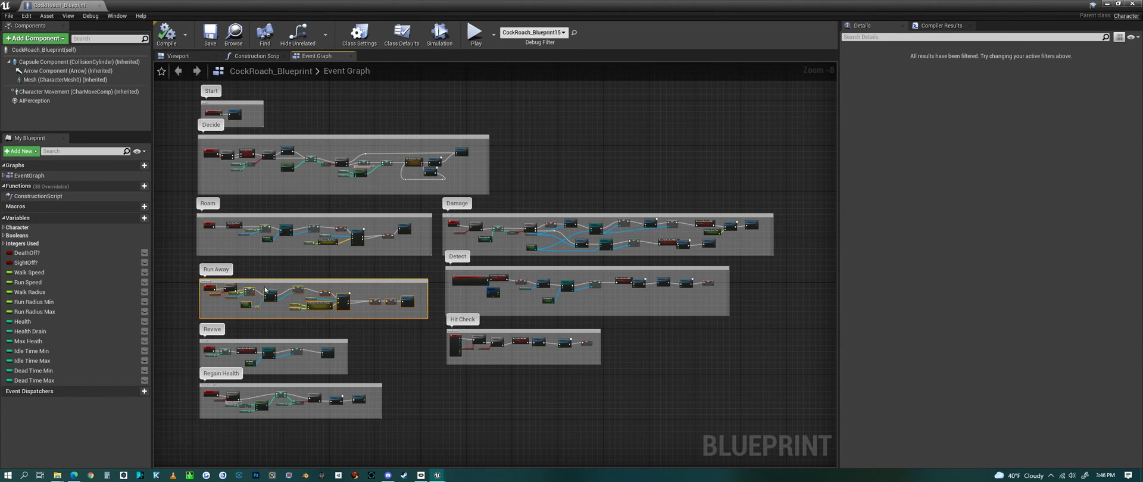
Highlight the Revive, Regain Health, Damage, Detect and Hit Check node groups in turn, clear the selection and dismiss the update notification.
drag(183, 338, 369, 375)
drag(182, 387, 407, 421)
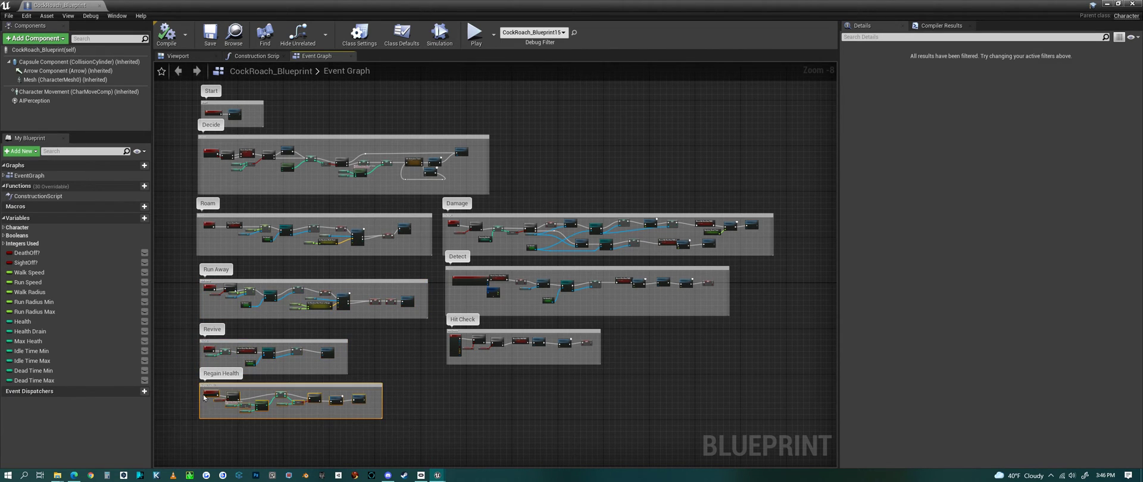
mouse_move(440, 217)
mouse_down()
mouse_move(713, 235)
mouse_move(768, 250)
mouse_move(687, 243)
mouse_up()
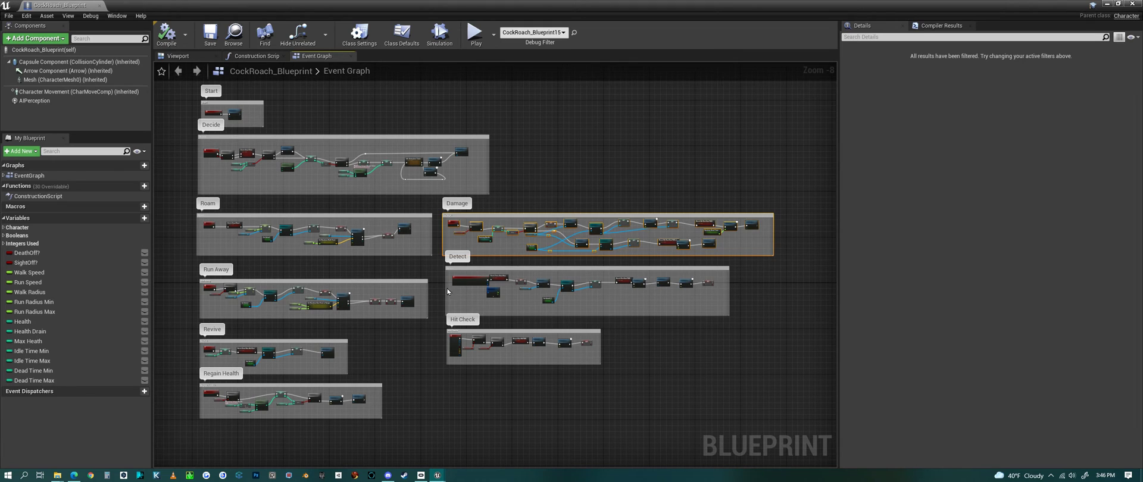
drag(439, 272, 736, 323)
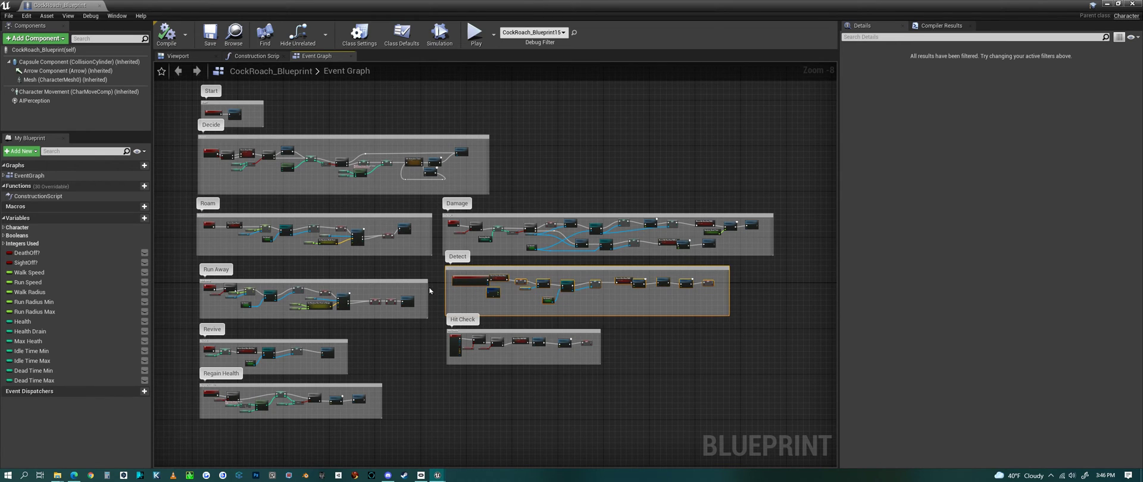
drag(438, 326, 622, 371)
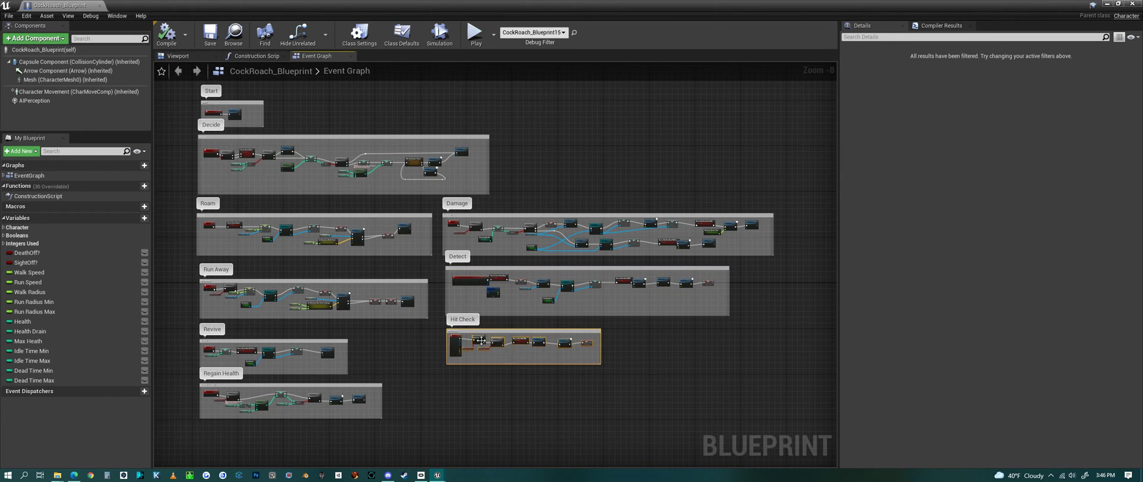
drag(439, 327, 609, 374)
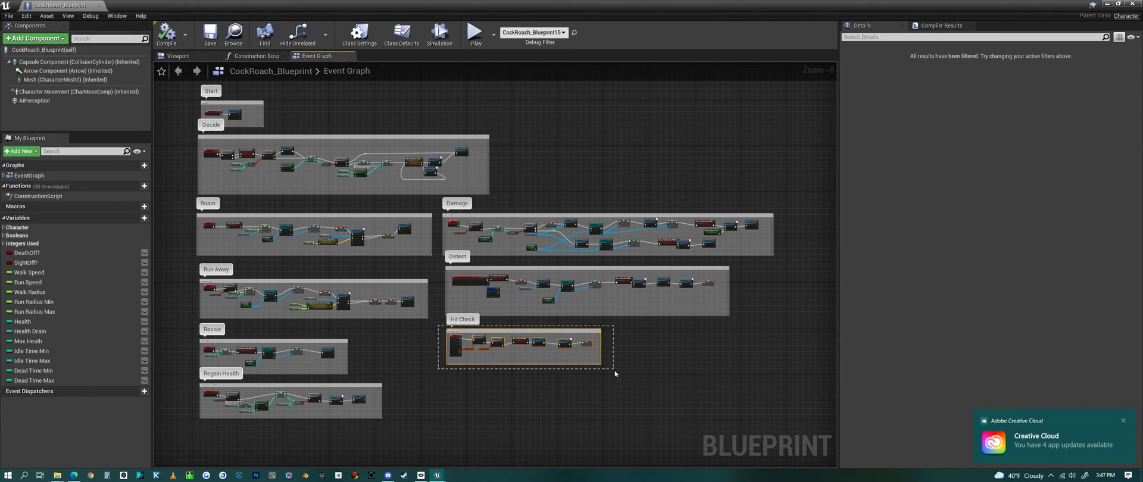
drag(615, 373, 616, 374)
click(1124, 421)
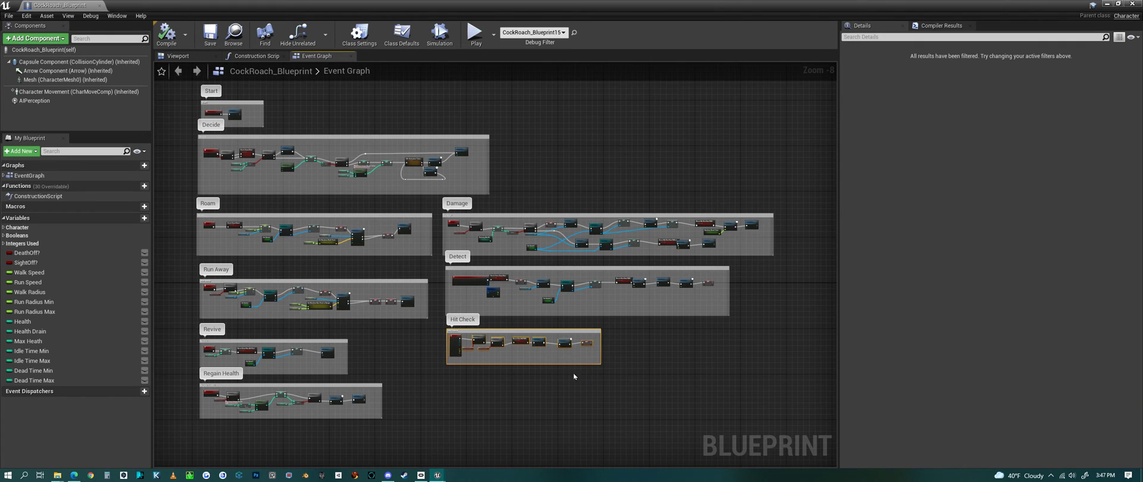
click(669, 374)
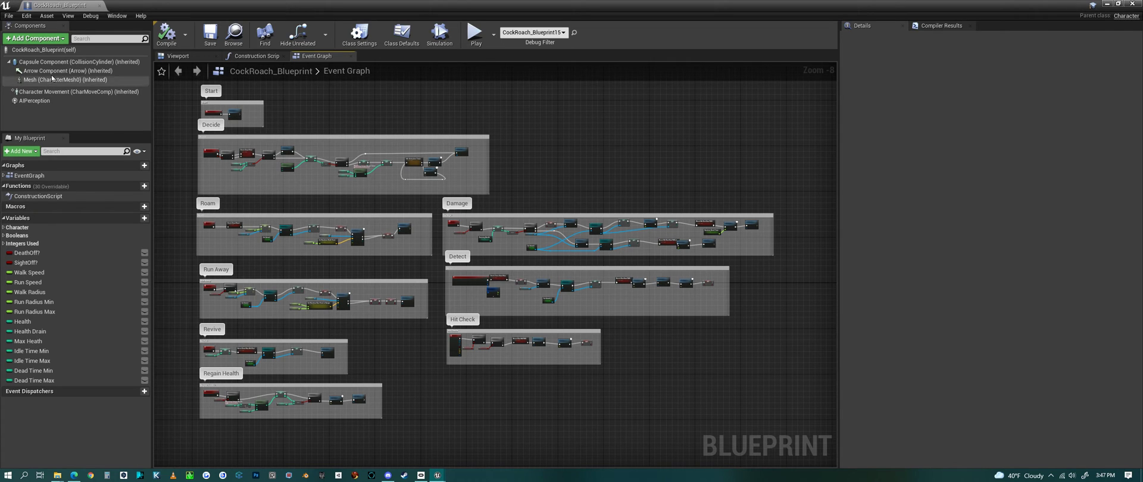
Show the cockroach blueprint's default variables, switch Death Off? and Sight Off? on and back off in turn, and compile.
click(56, 50)
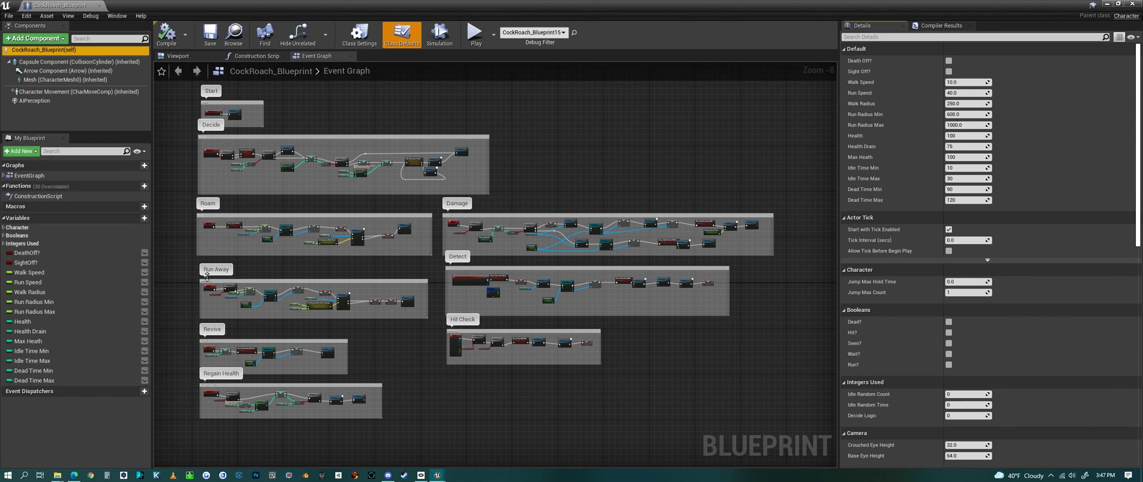
click(948, 61)
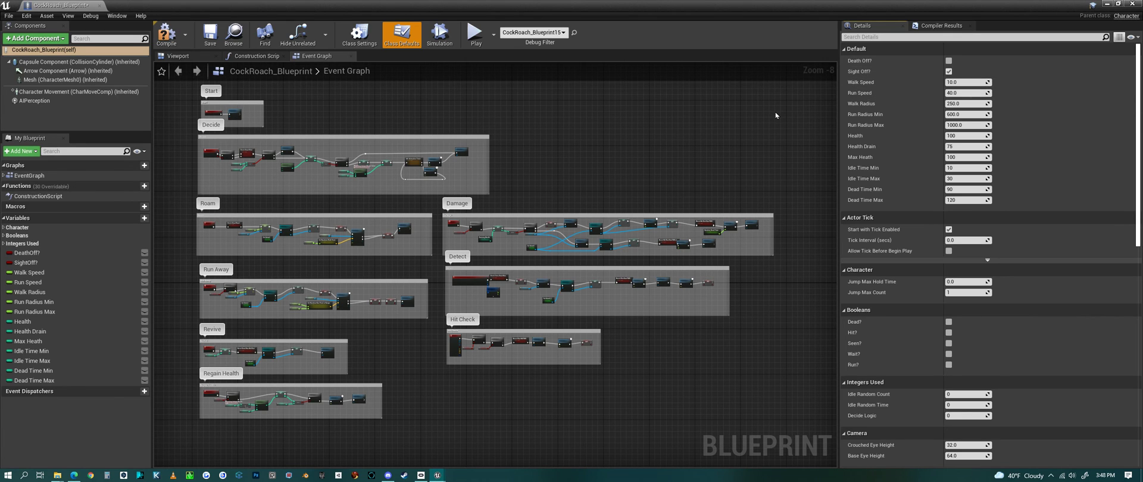
click(949, 72)
click(166, 36)
Inspect the AIPerception component's sight settings, pointing out Sight Radius, and close the character blueprint.
click(34, 100)
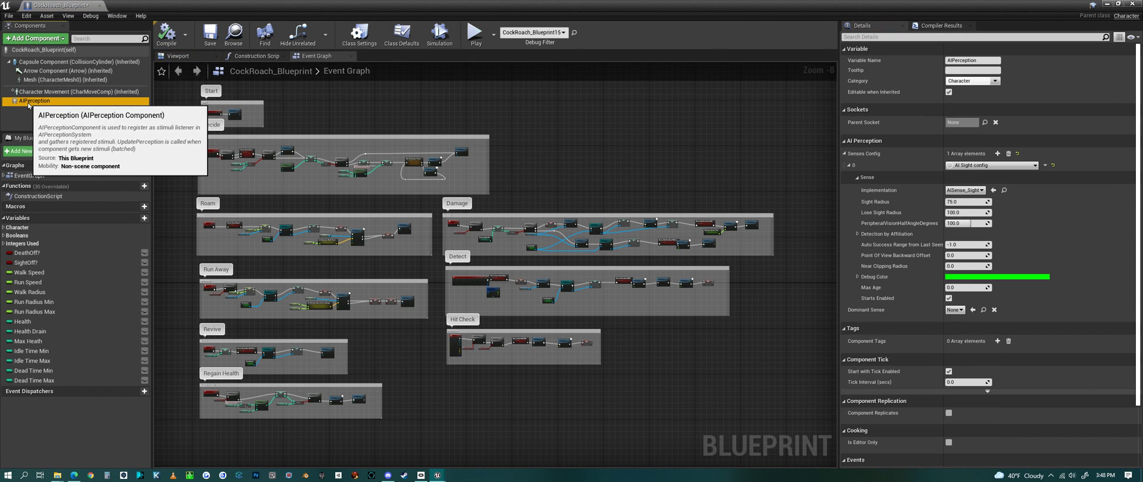
click(967, 202)
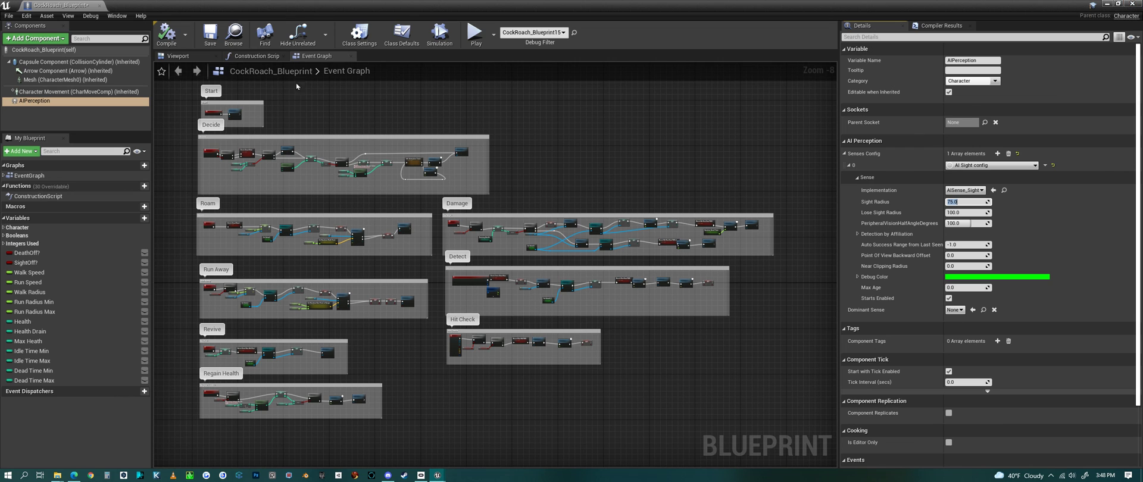
click(1133, 3)
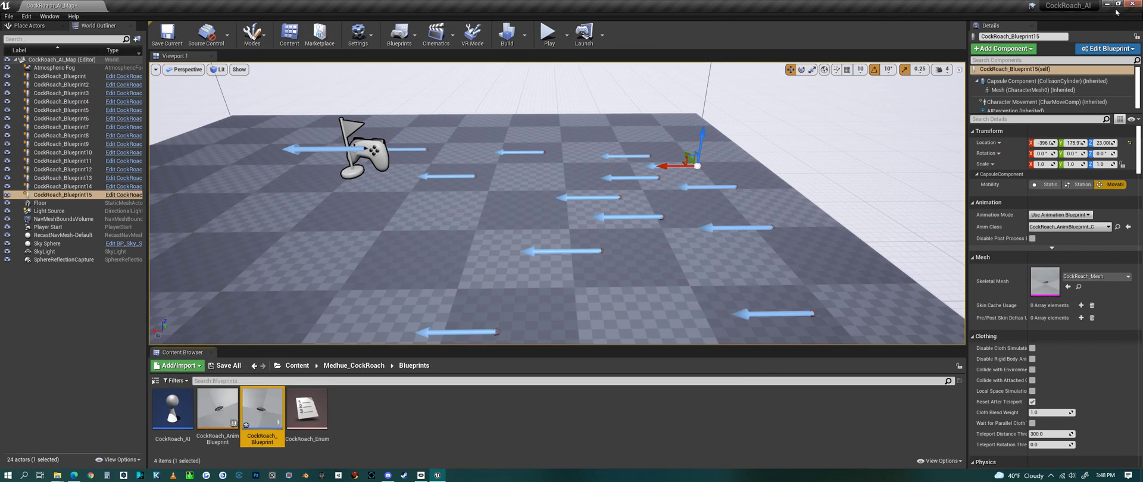
Open CockRoach_Enum to review its enumerators, close it, and view the CockRoach_AI controller's class defaults before closing that too.
double_click(305, 410)
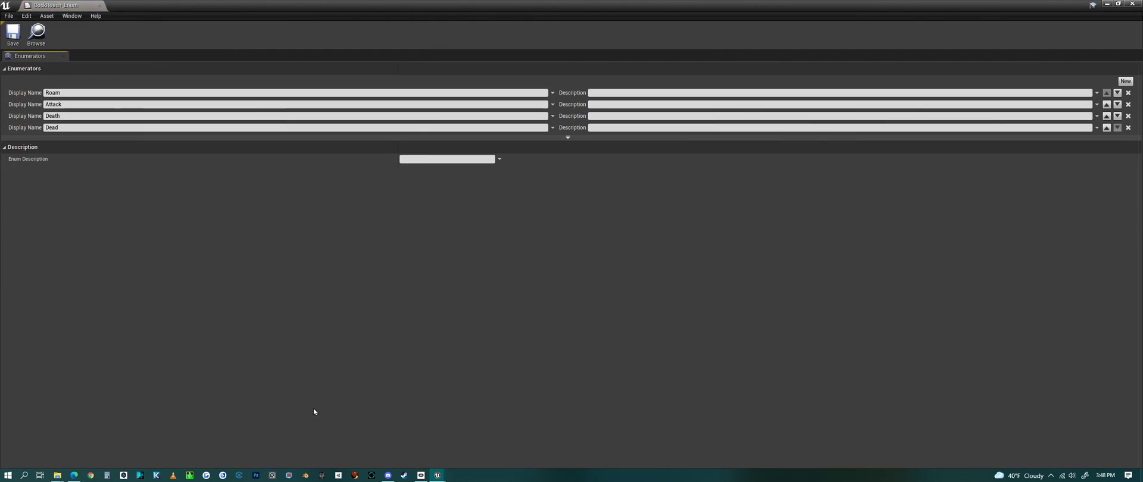
click(1132, 5)
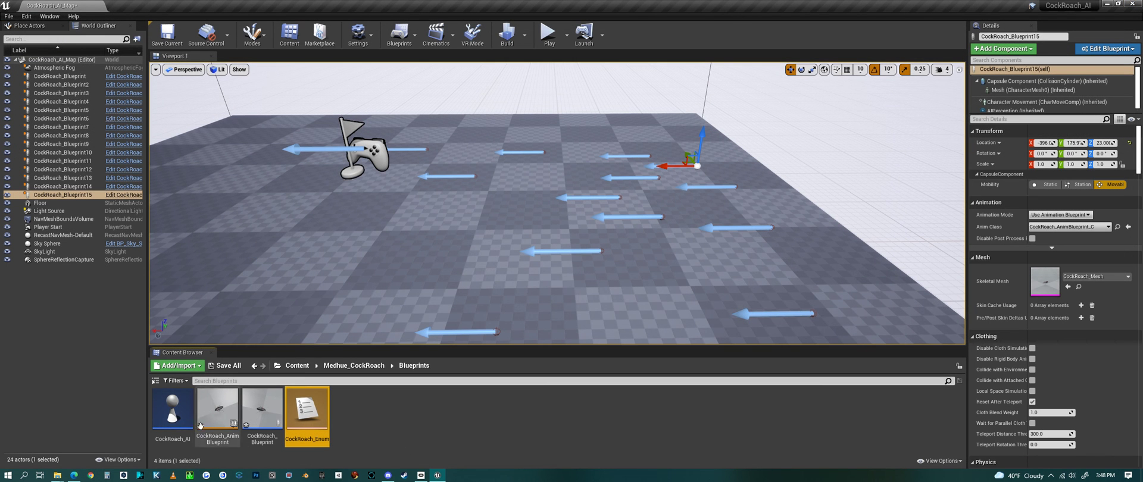
double_click(172, 411)
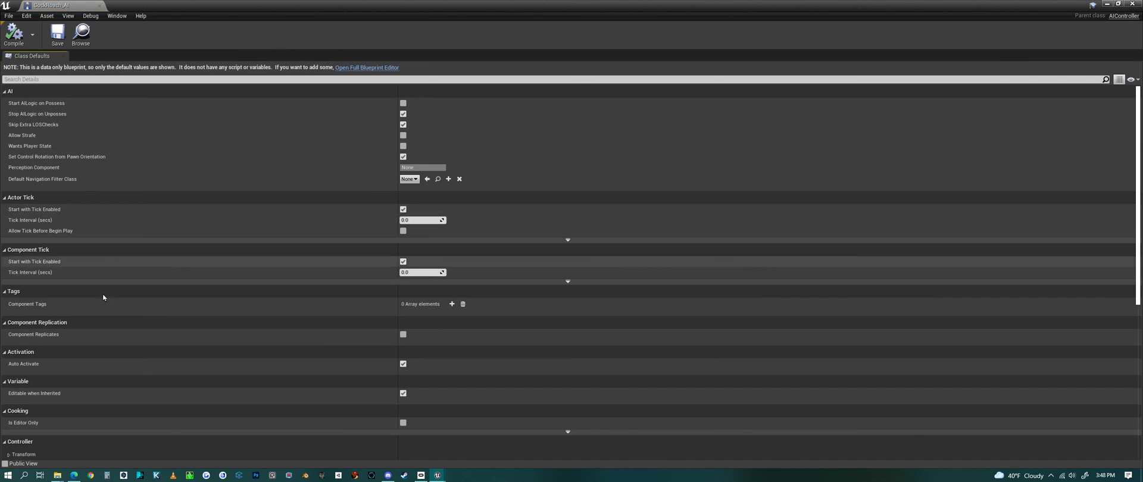
click(1132, 3)
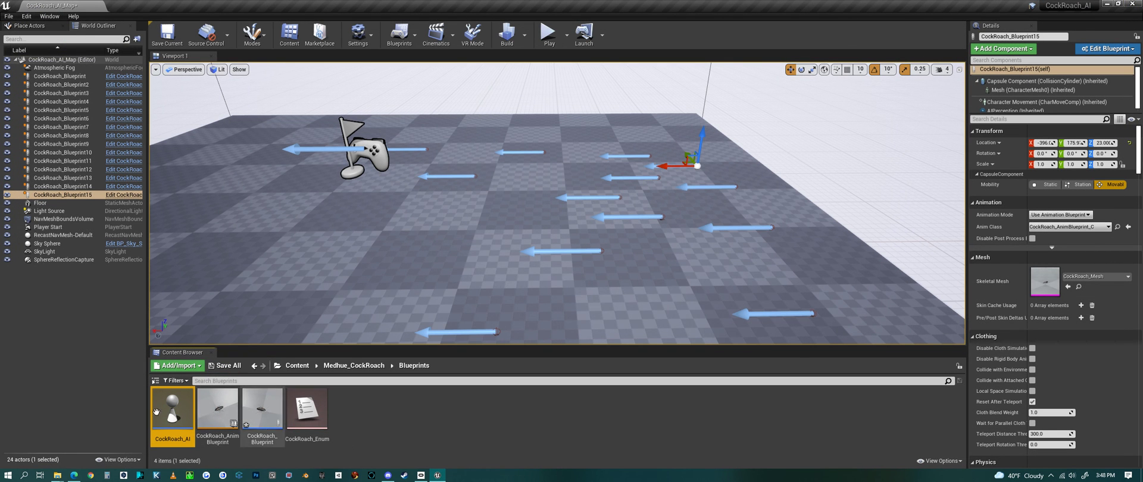
Examine one of the cockroaches on the AI map's floor at close range.
click(218, 409)
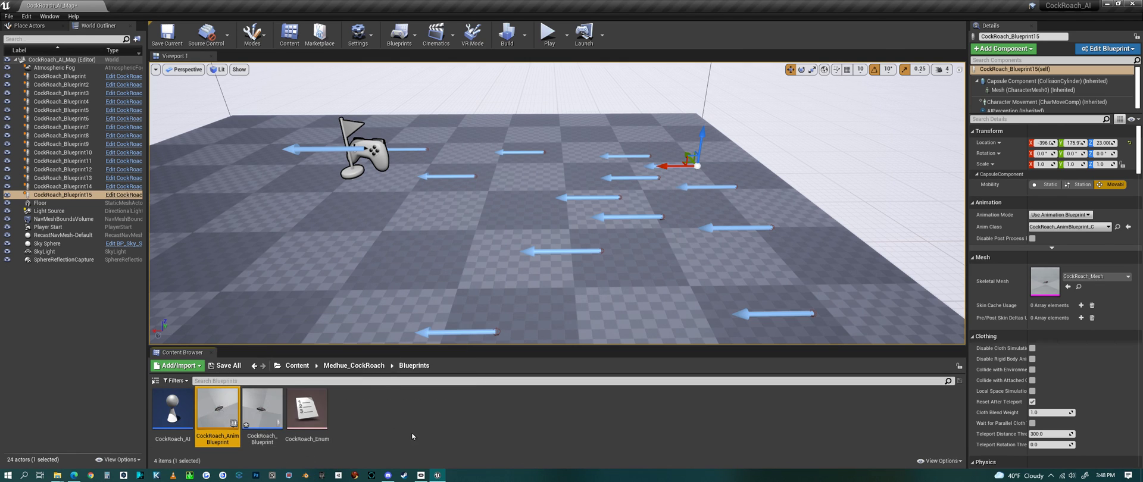
right_drag(617, 273, 524, 292)
mouse_move(150, 236)
right_down()
mouse_move(153, 256)
mouse_move(156, 229)
mouse_move(169, 230)
right_up()
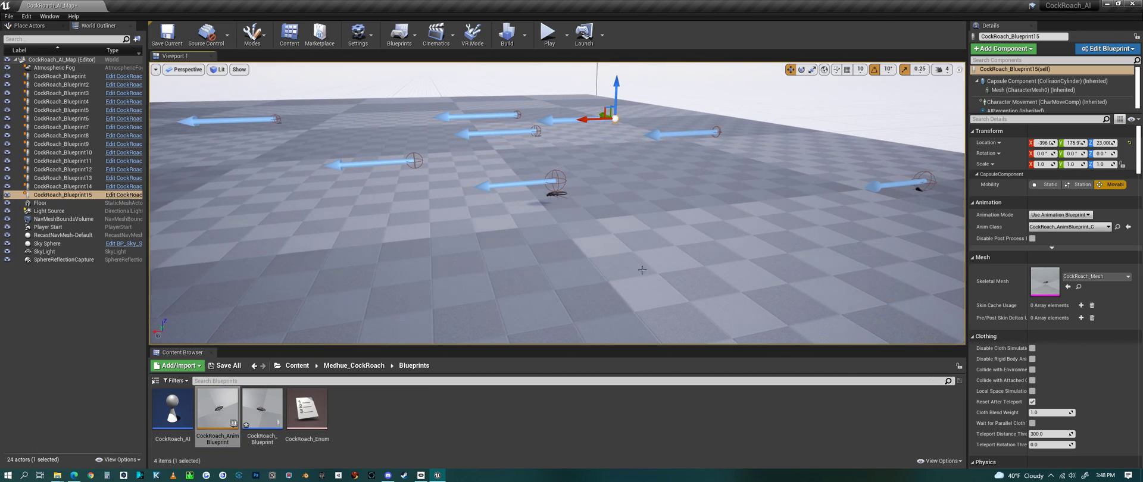
key(w)
right_drag(646, 236, 646, 237)
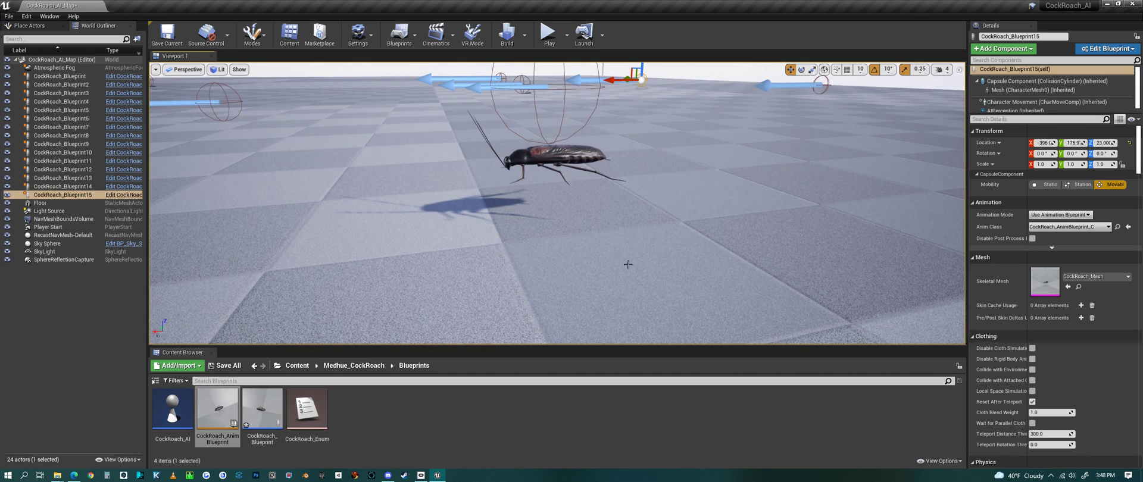